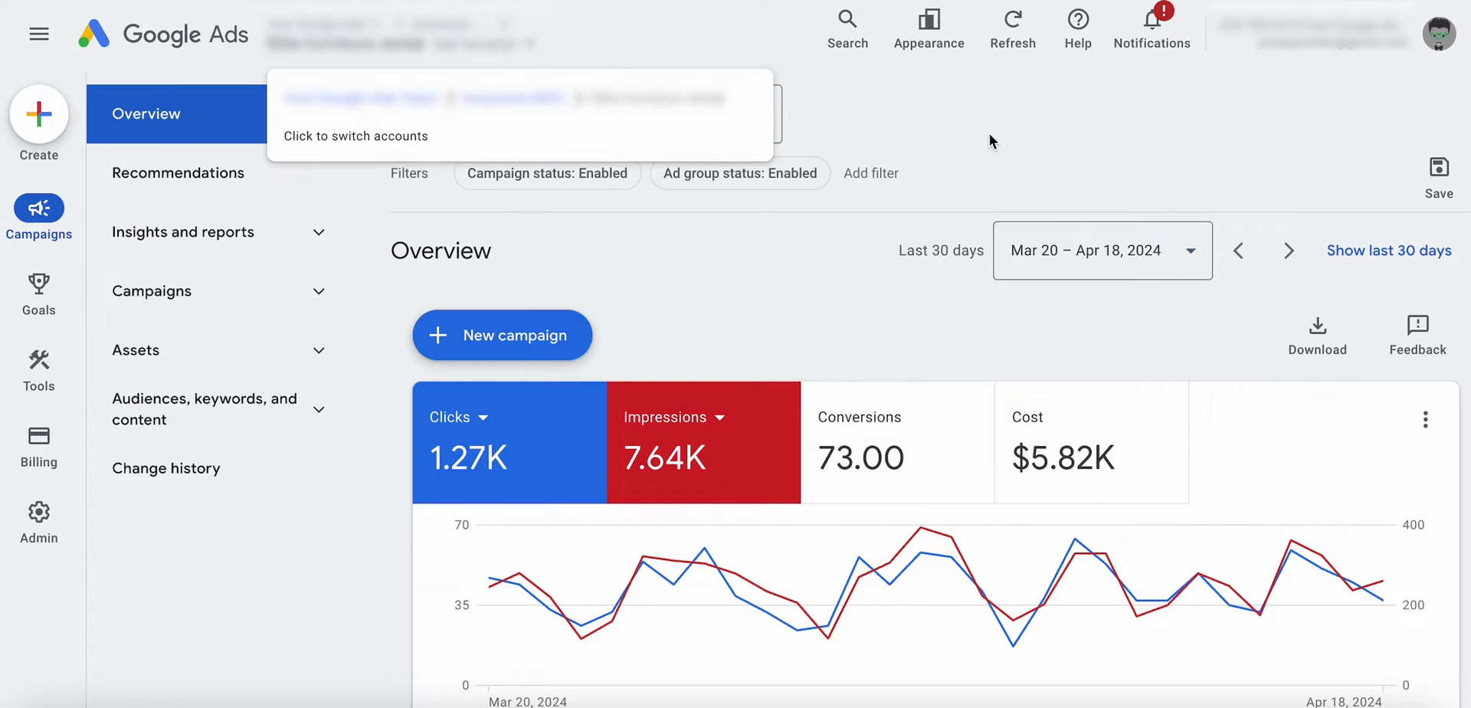
- Try Medium and Extra small display spacing, then set the spacing back to Large
{"action": "left_click", "coordinate": [935, 48]}
{"action": "left_click", "coordinate": [948, 340]}
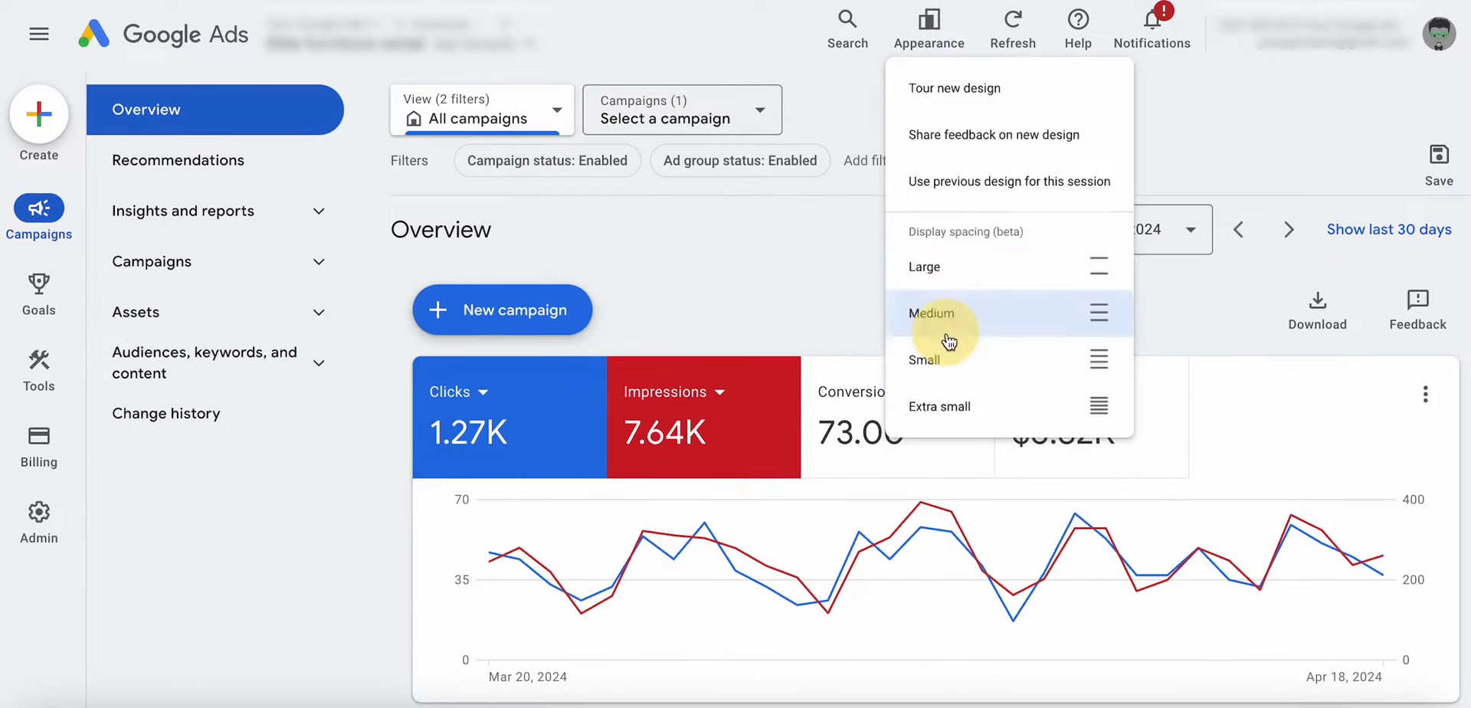
{"action": "left_click", "coordinate": [931, 39]}
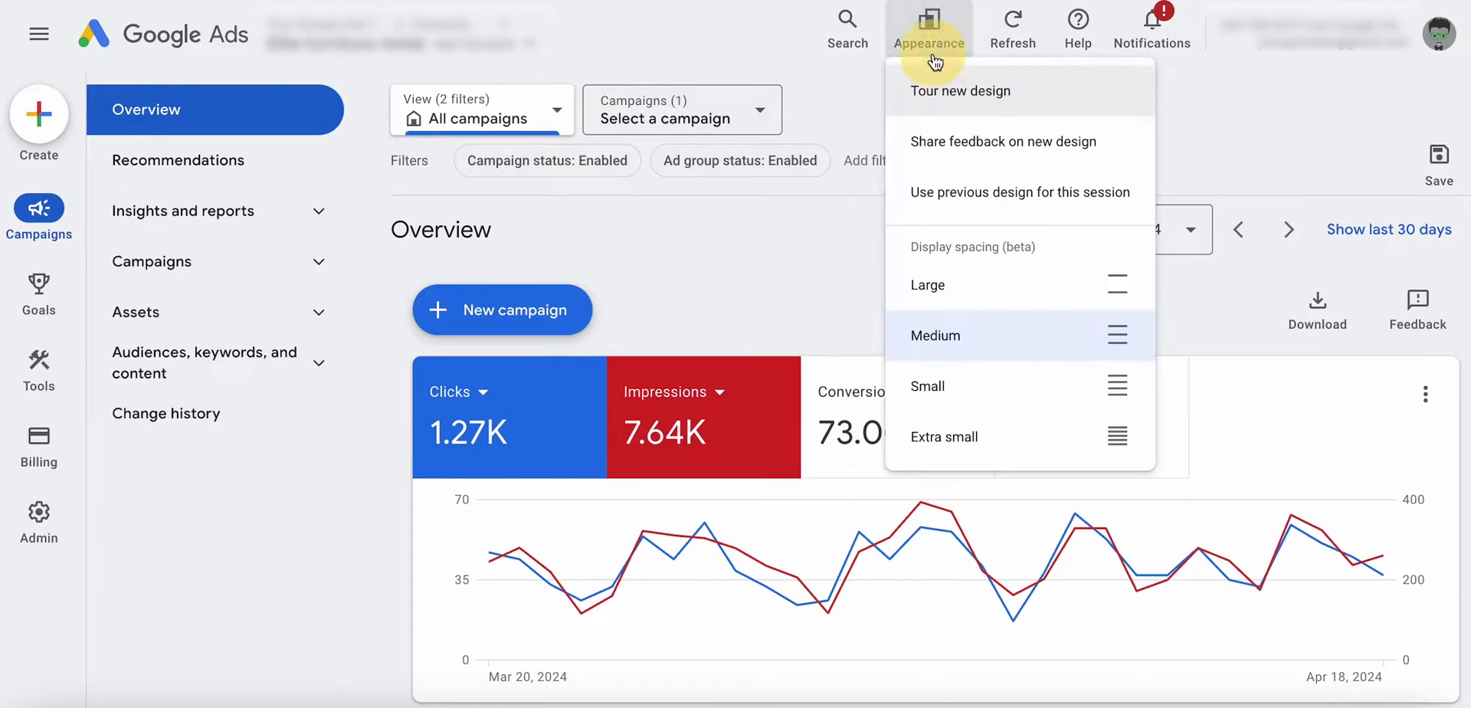
{"action": "left_click", "coordinate": [950, 437]}
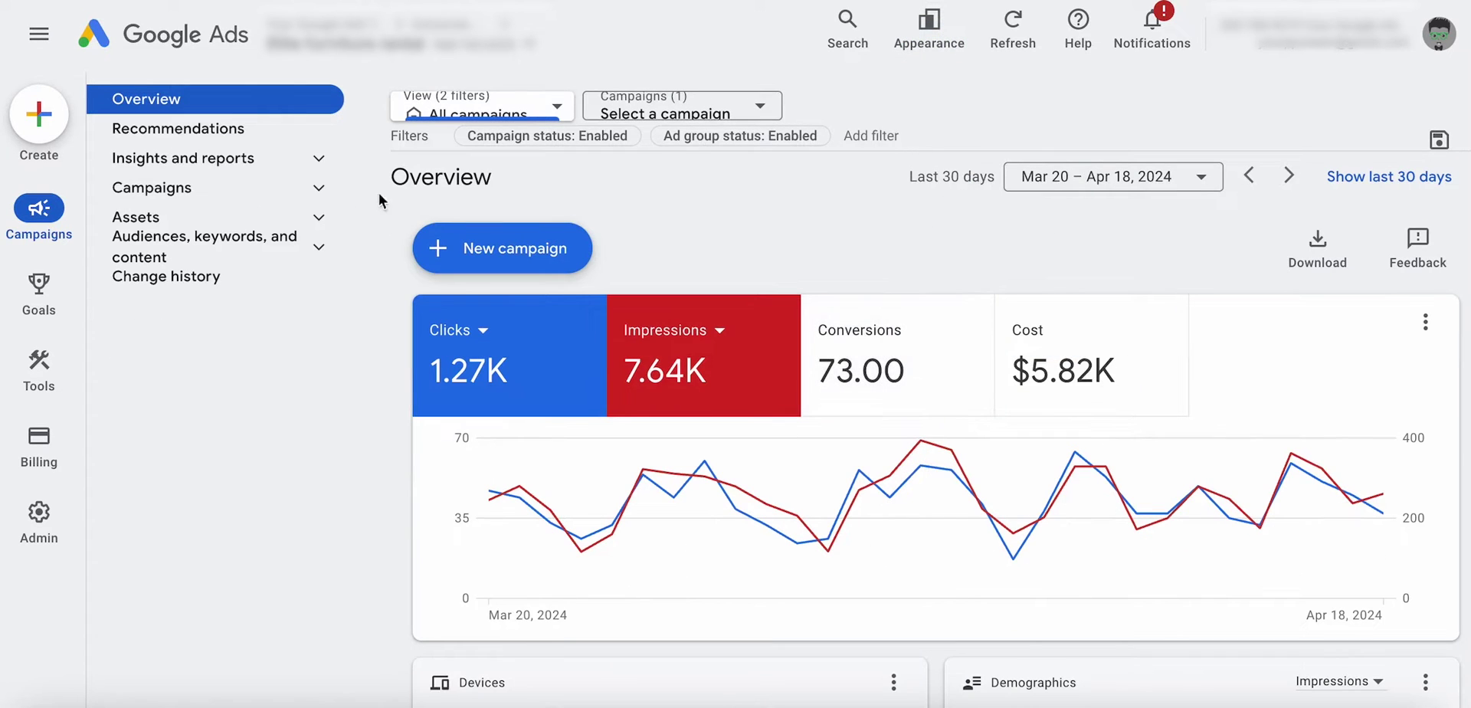
{"action": "left_click", "coordinate": [948, 52]}
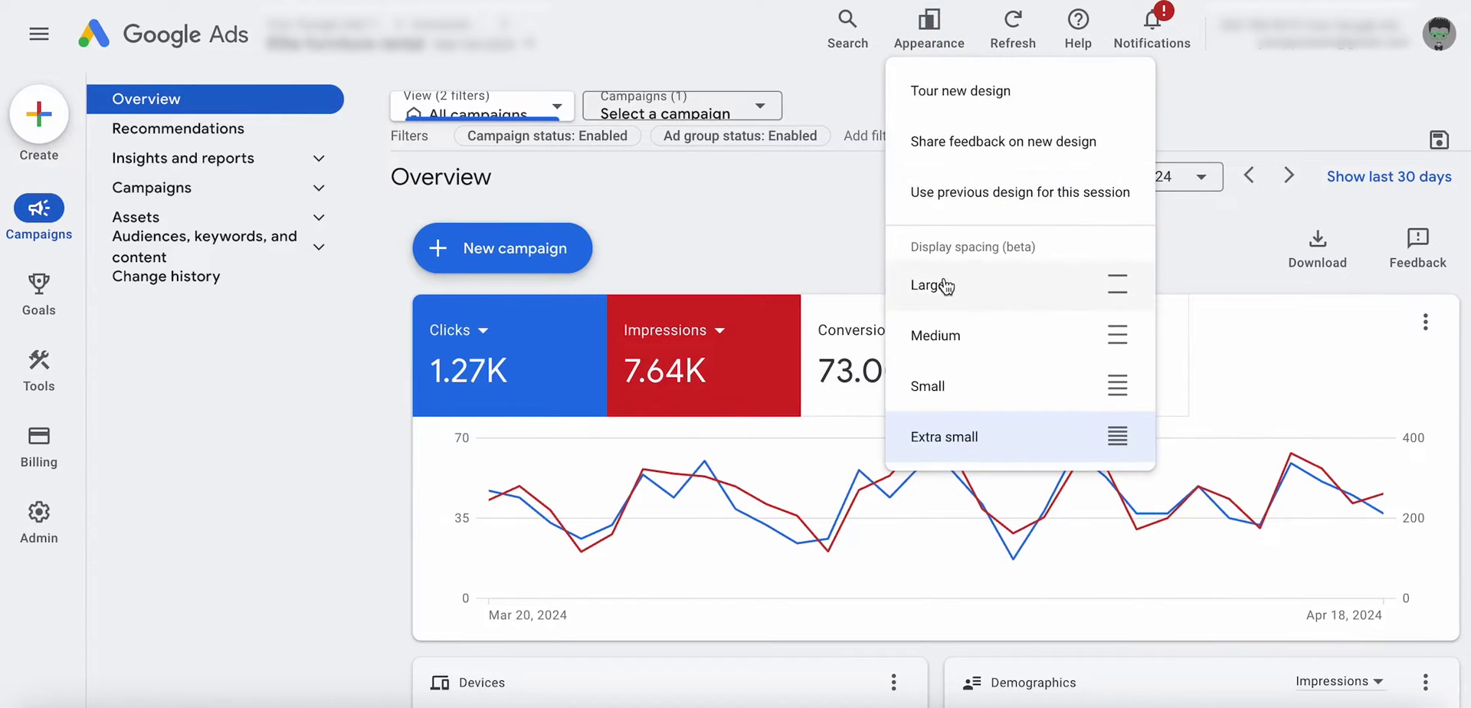
{"action": "left_click", "coordinate": [947, 287]}
{"action": "left_click", "coordinate": [940, 59]}
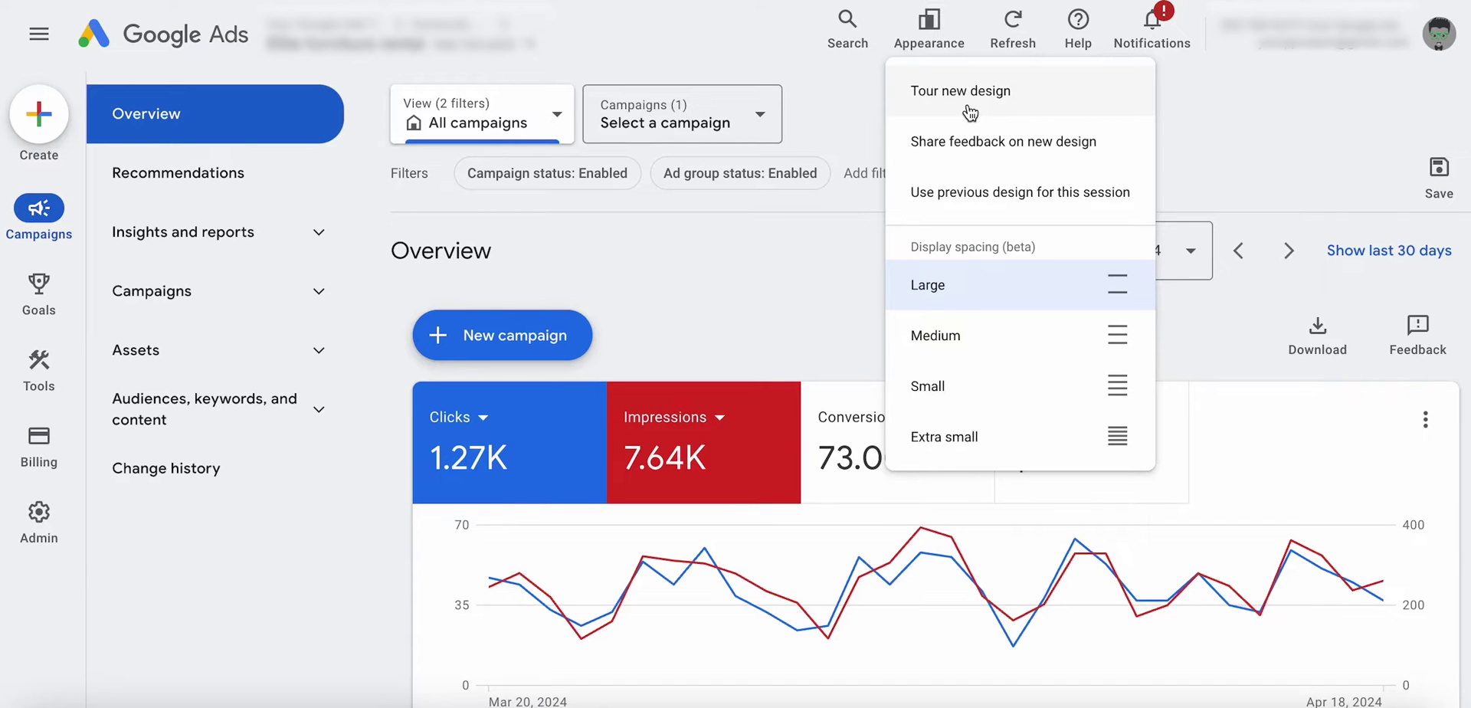
{"action": "left_click", "coordinate": [855, 108]}
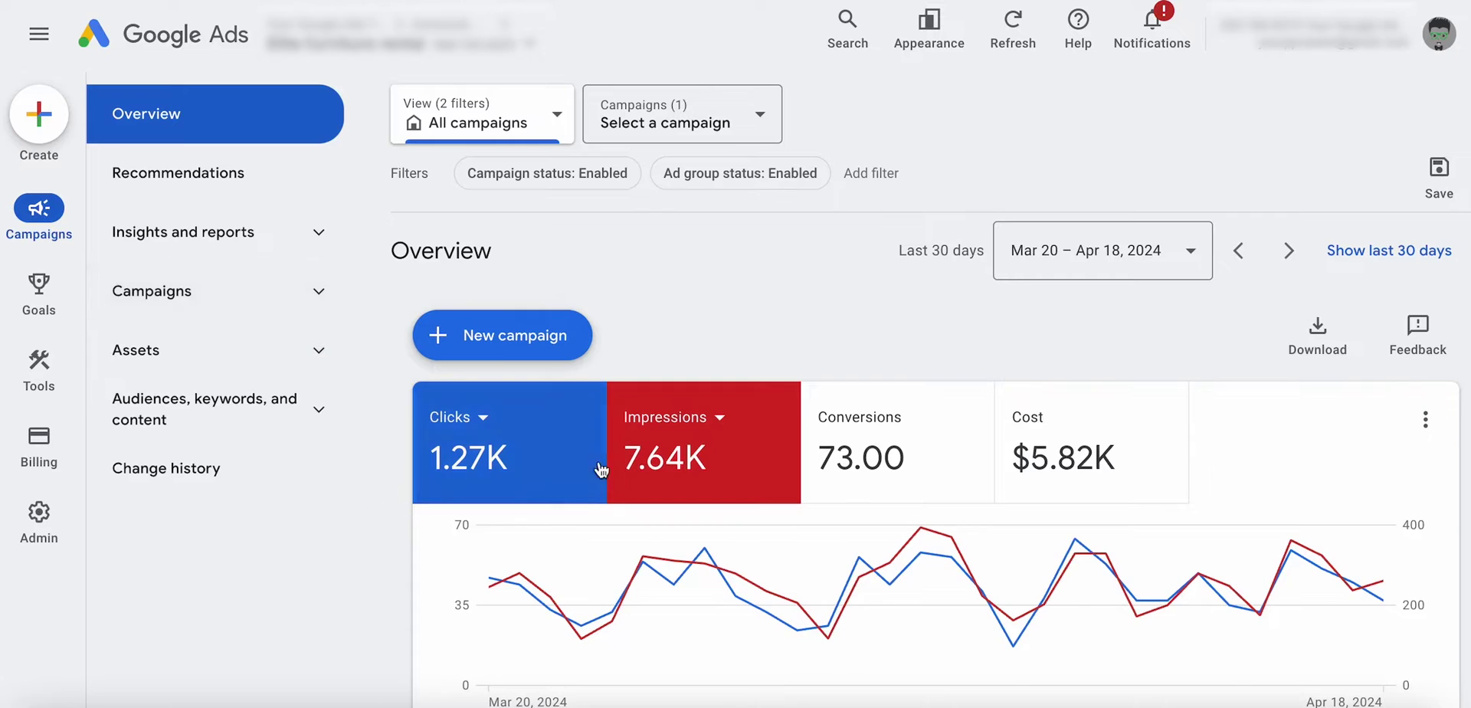
- Open the Campaigns page and show its Settings tab with CA$200.00/day budget and Target CPA bidding
{"action": "left_click", "coordinate": [319, 293]}
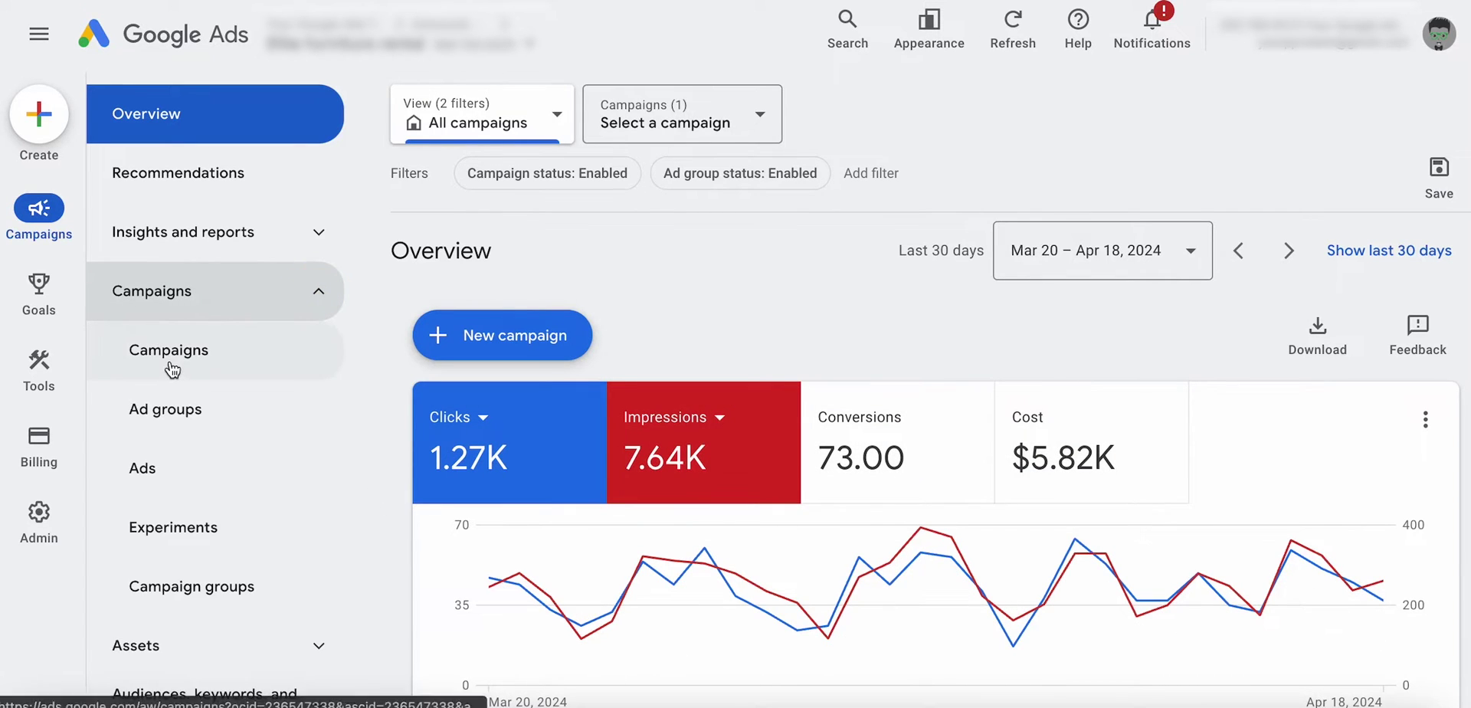
{"action": "scroll", "coordinate": [171, 368], "scroll_direction": "down", "scroll_amount": 1}
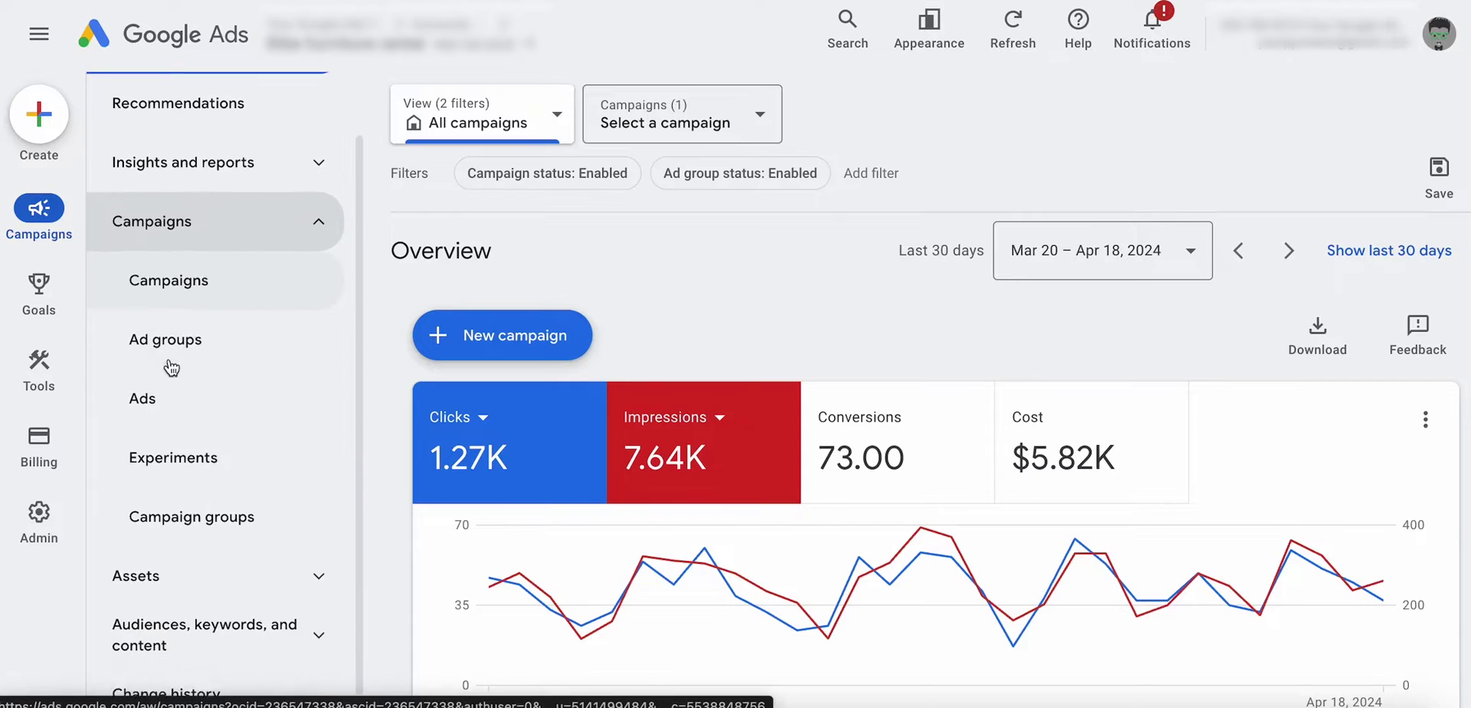
{"action": "left_click", "coordinate": [188, 276]}
{"action": "scroll", "coordinate": [789, 309], "scroll_direction": "down", "scroll_amount": 4}
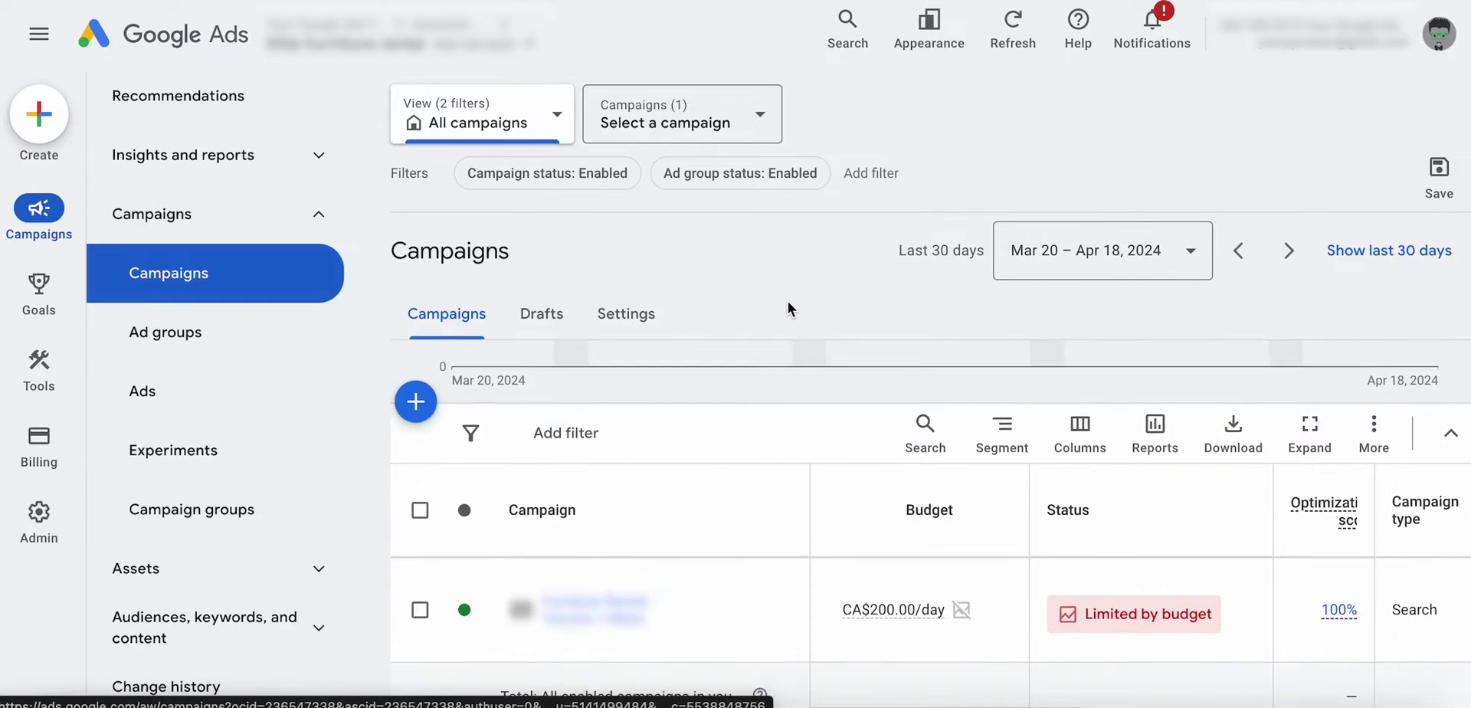
{"action": "scroll", "coordinate": [1106, 502], "scroll_direction": "right", "scroll_amount": 10}
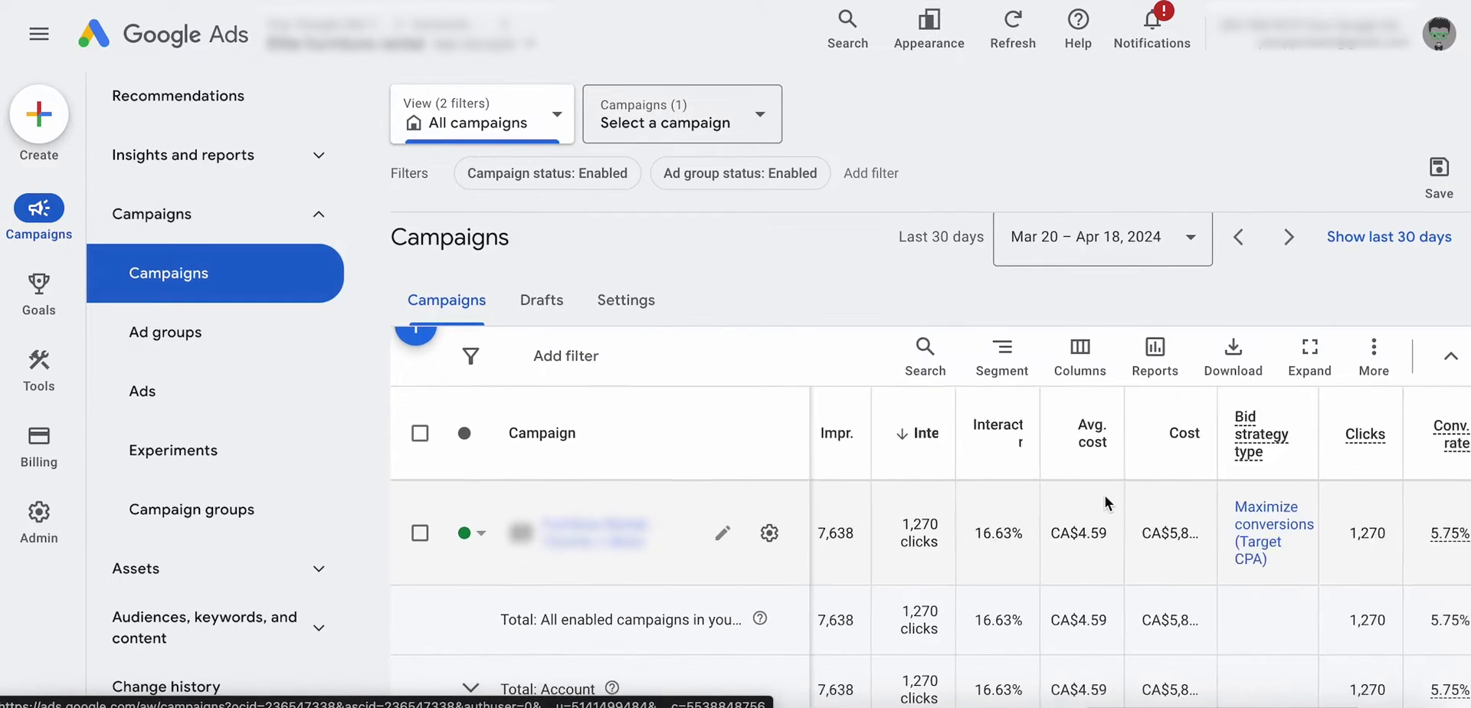
{"action": "scroll", "coordinate": [1149, 505], "scroll_direction": "down", "scroll_amount": 1}
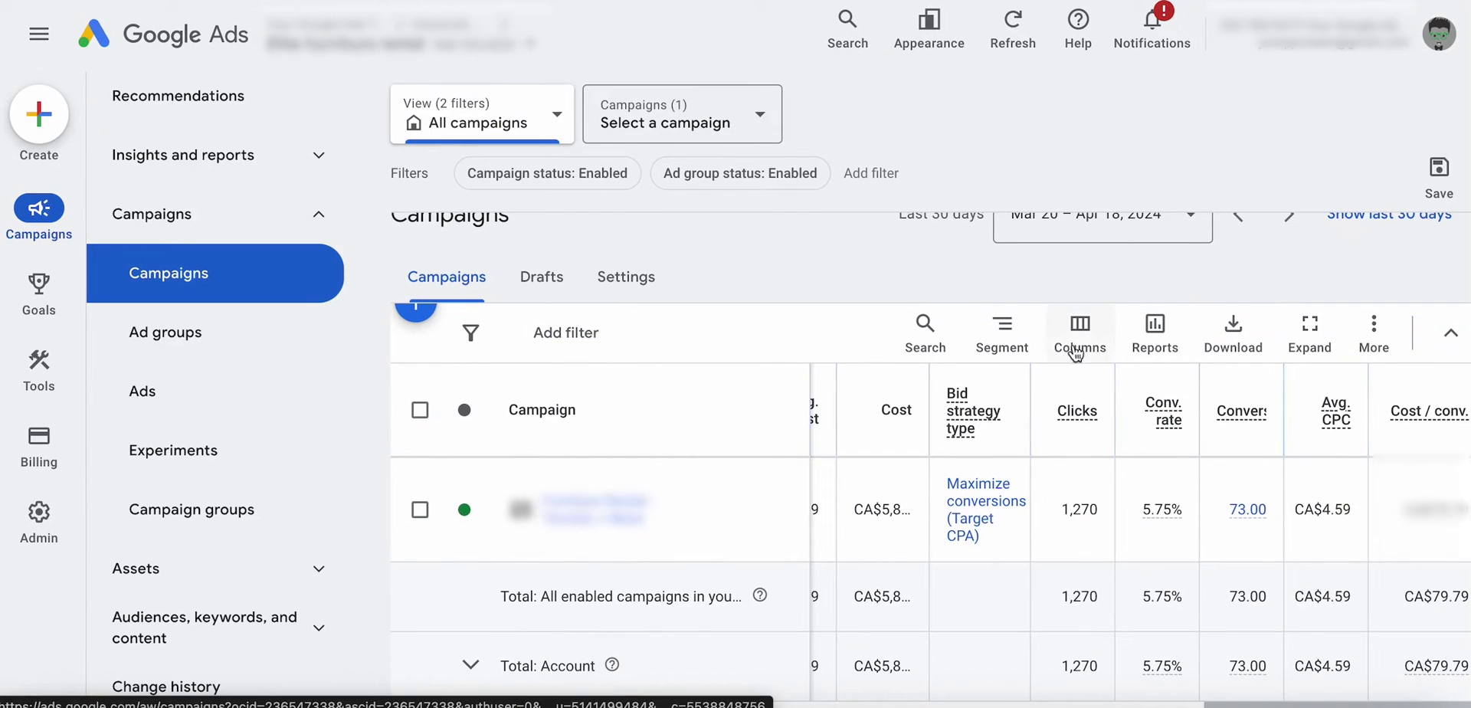
{"action": "scroll", "coordinate": [1192, 451], "scroll_direction": "up", "scroll_amount": 1}
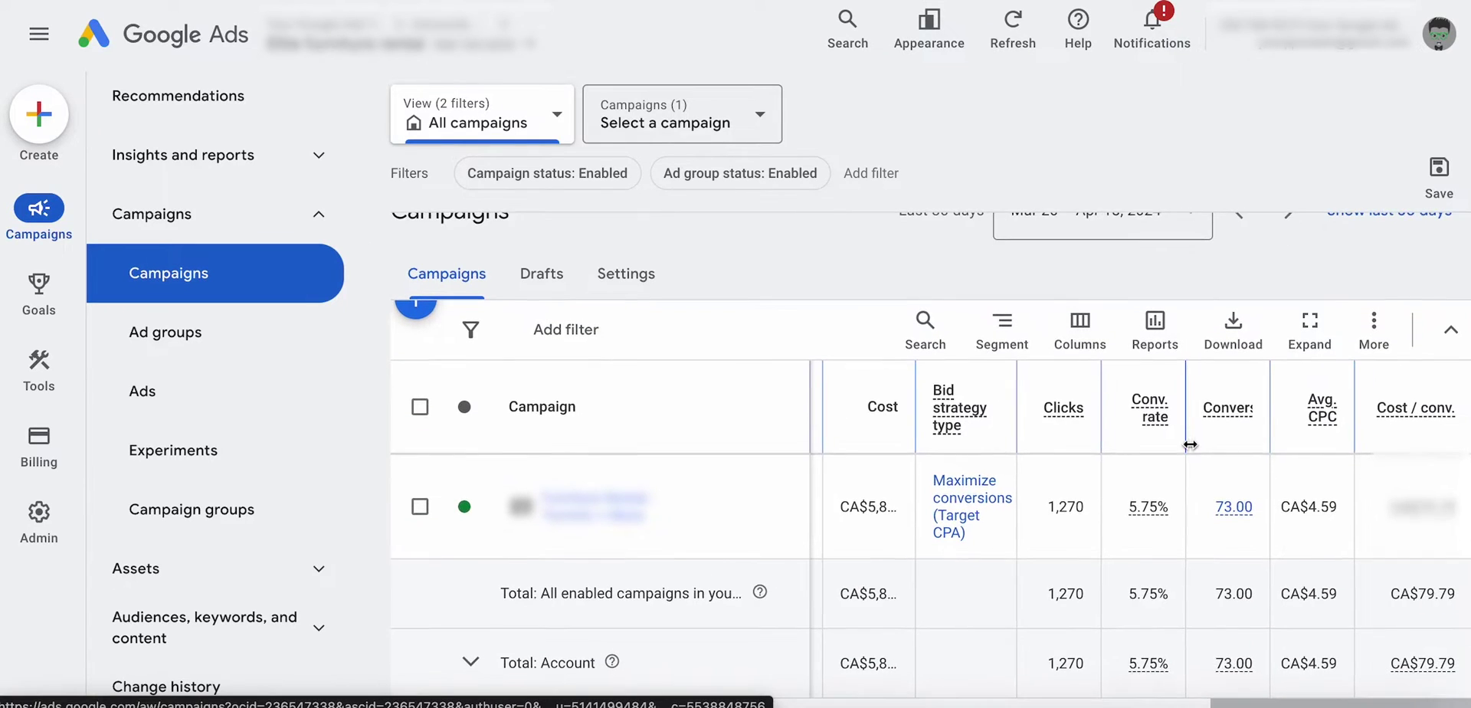
{"action": "scroll", "coordinate": [1012, 451], "scroll_direction": "left", "scroll_amount": 10}
{"action": "scroll", "coordinate": [1012, 452], "scroll_direction": "up", "scroll_amount": 1}
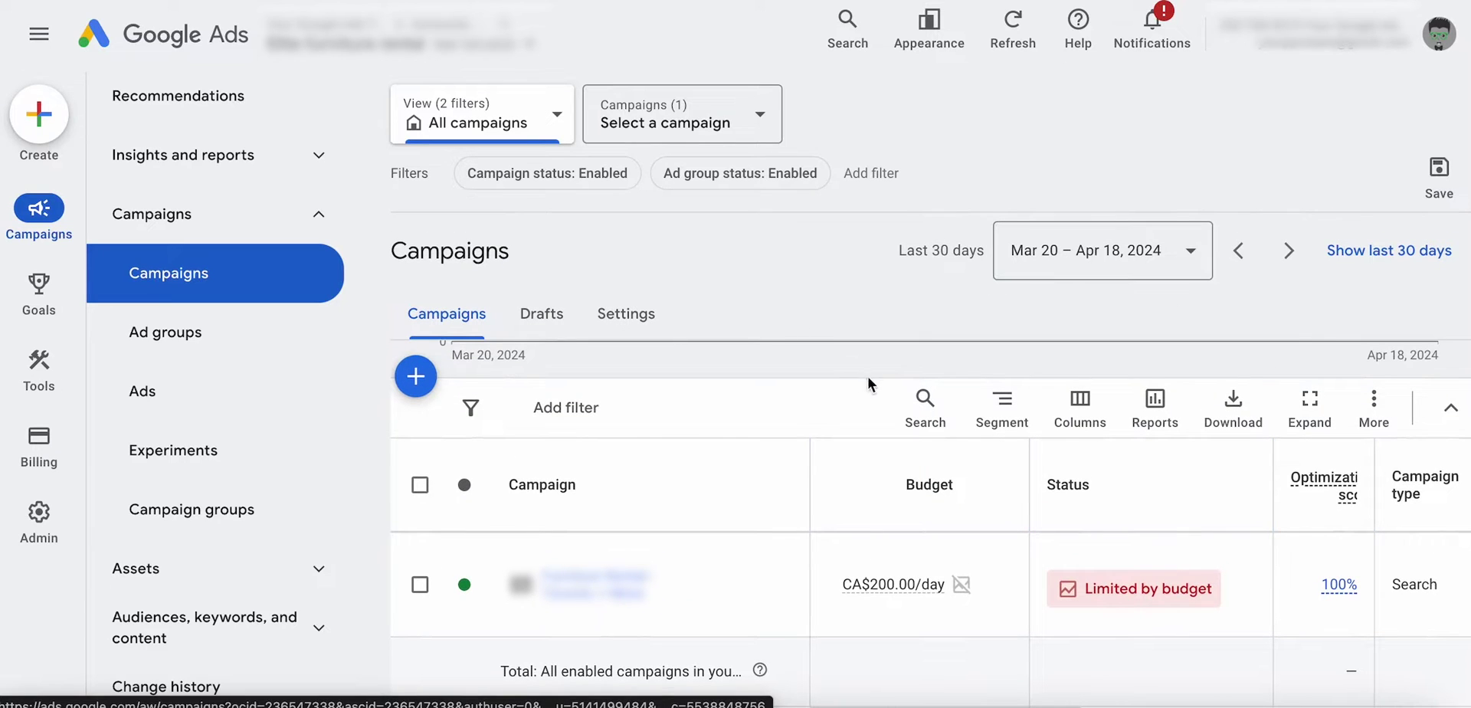
{"action": "left_click", "coordinate": [631, 327]}
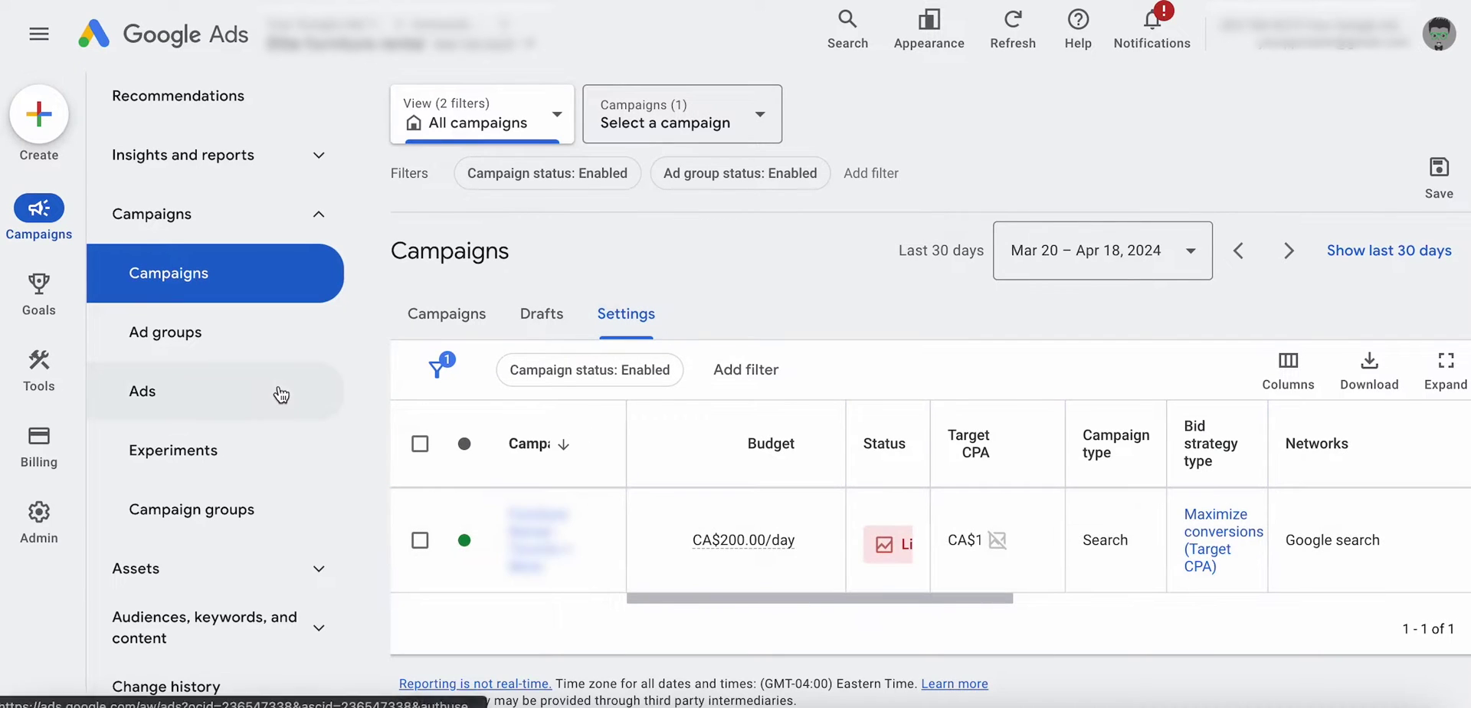
{"action": "left_click", "coordinate": [166, 337]}
{"action": "scroll", "coordinate": [520, 373], "scroll_direction": "down", "scroll_amount": 2}
{"action": "scroll", "coordinate": [521, 373], "scroll_direction": "up", "scroll_amount": 2}
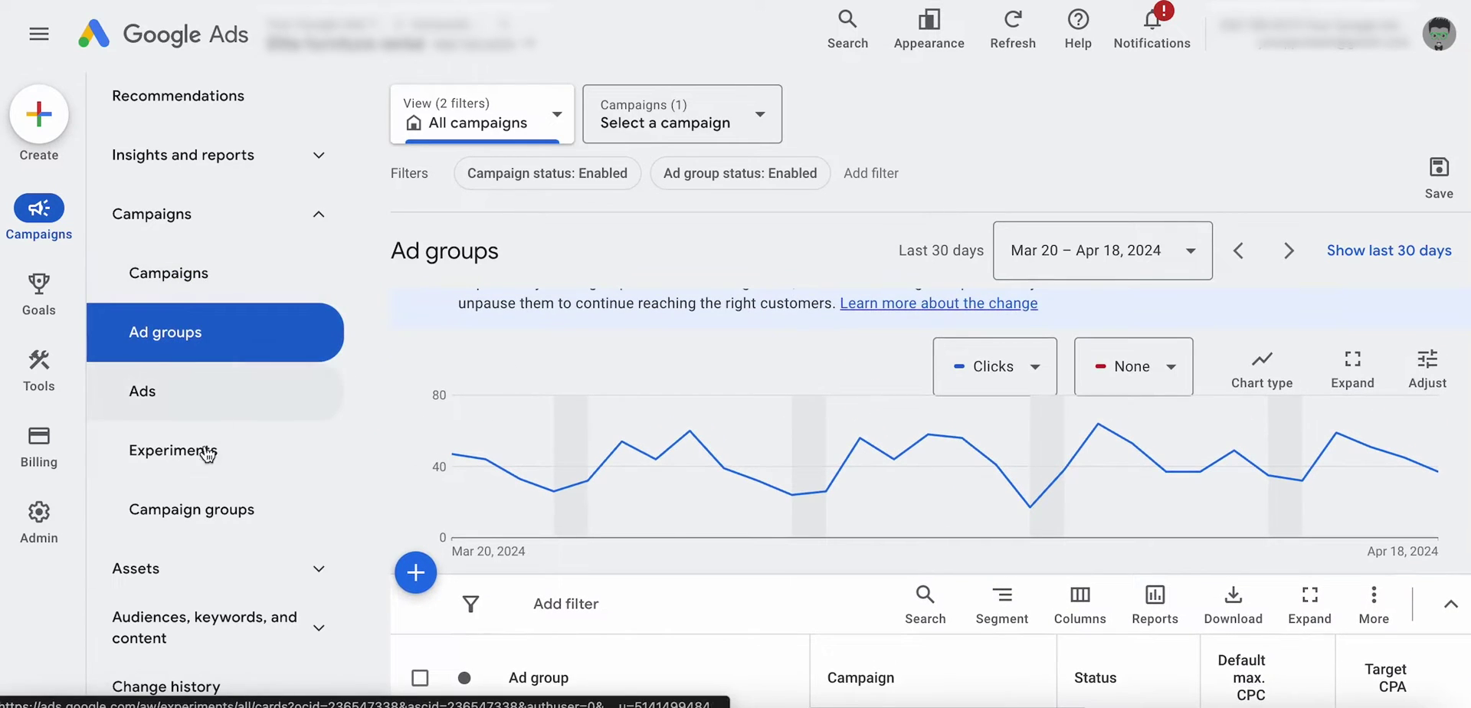
{"action": "scroll", "coordinate": [205, 513], "scroll_direction": "down", "scroll_amount": 1}
{"action": "scroll", "coordinate": [253, 537], "scroll_direction": "up", "scroll_amount": 1}
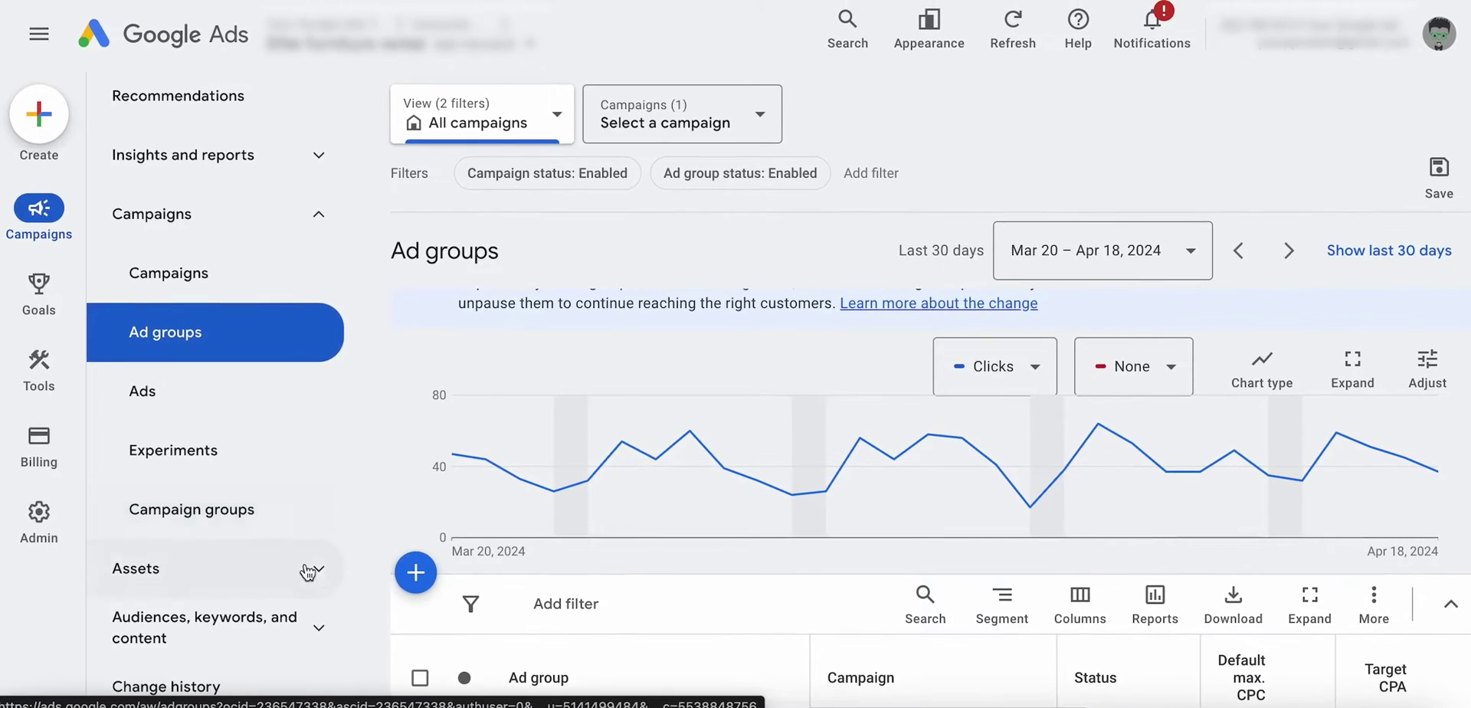
{"action": "left_click", "coordinate": [321, 577]}
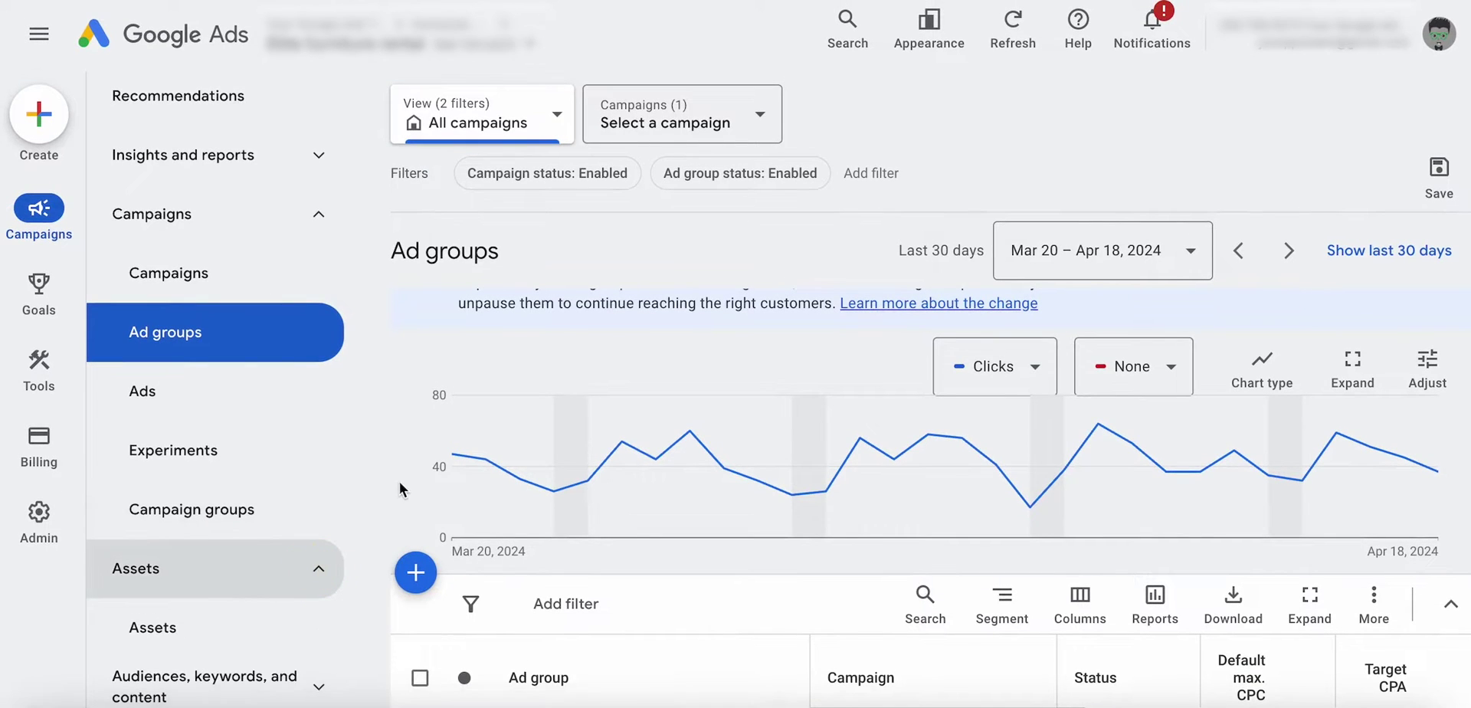
{"action": "scroll", "coordinate": [406, 490], "scroll_direction": "down", "scroll_amount": 2}
{"action": "scroll", "coordinate": [224, 519], "scroll_direction": "down", "scroll_amount": 1}
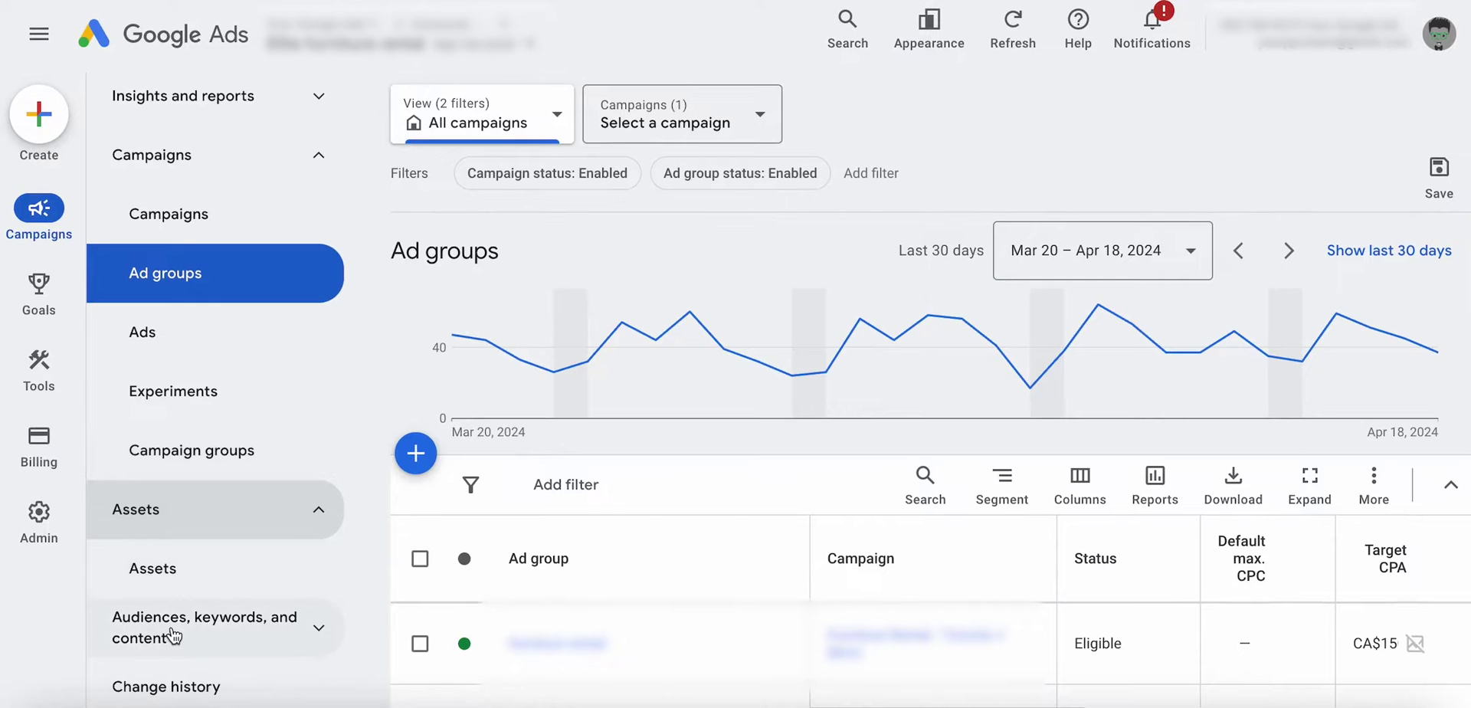
{"action": "left_click", "coordinate": [317, 632]}
{"action": "scroll", "coordinate": [240, 614], "scroll_direction": "down", "scroll_amount": 4}
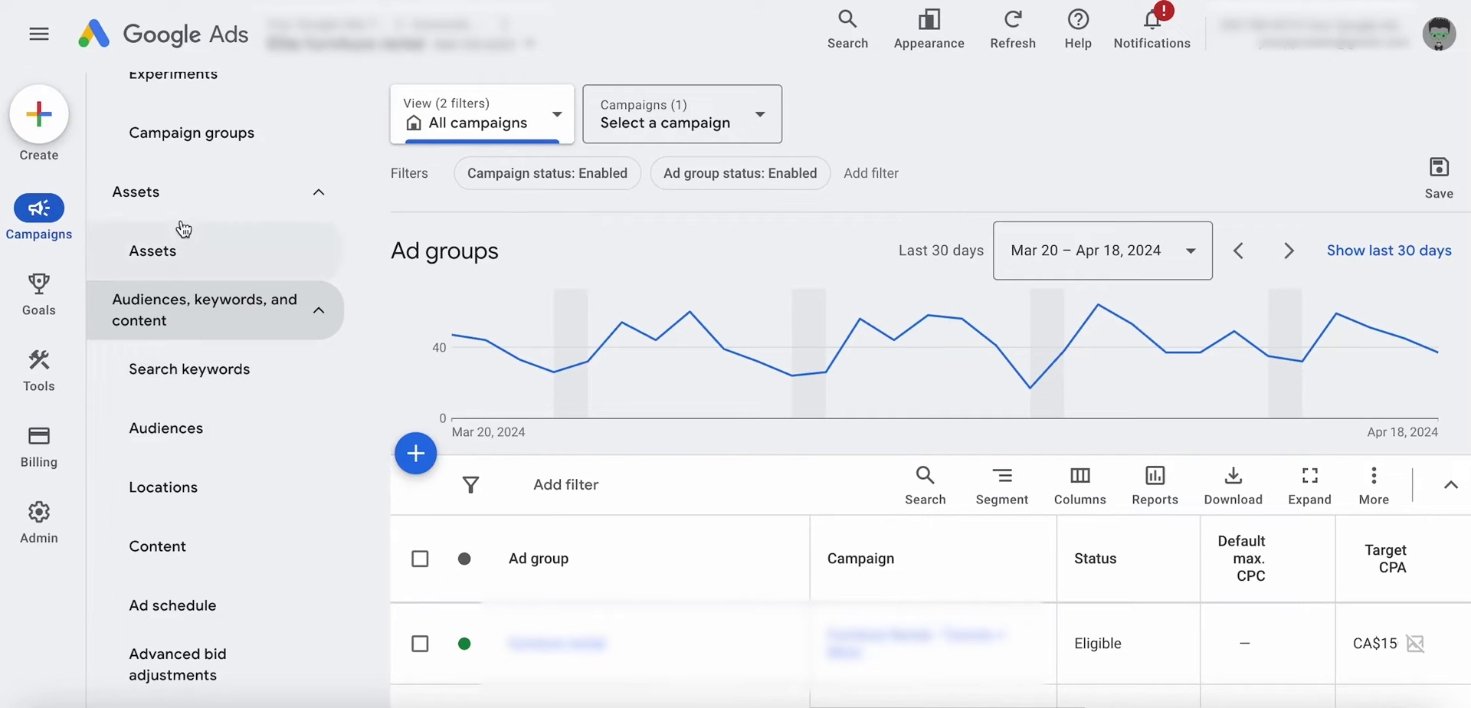
{"action": "left_click", "coordinate": [321, 317]}
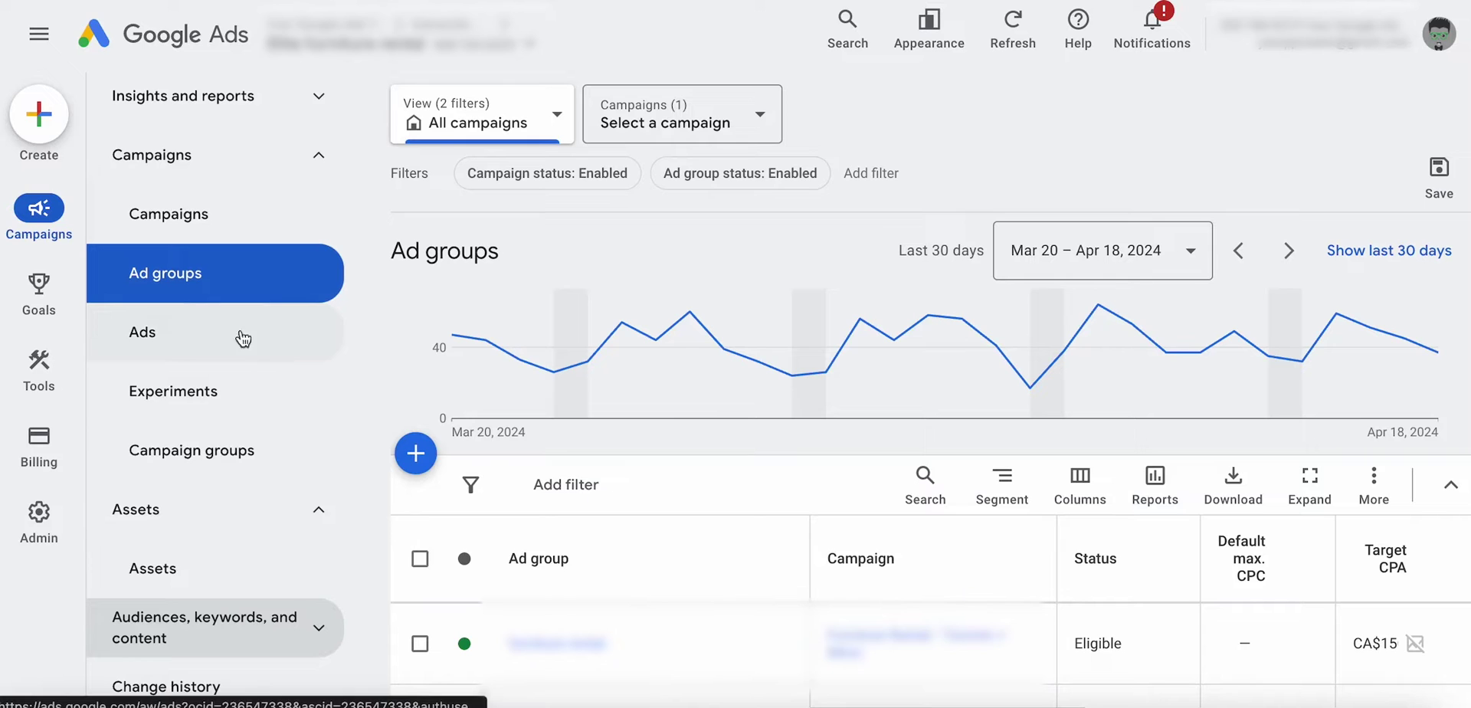
{"action": "scroll", "coordinate": [257, 337], "scroll_direction": "up", "scroll_amount": 1}
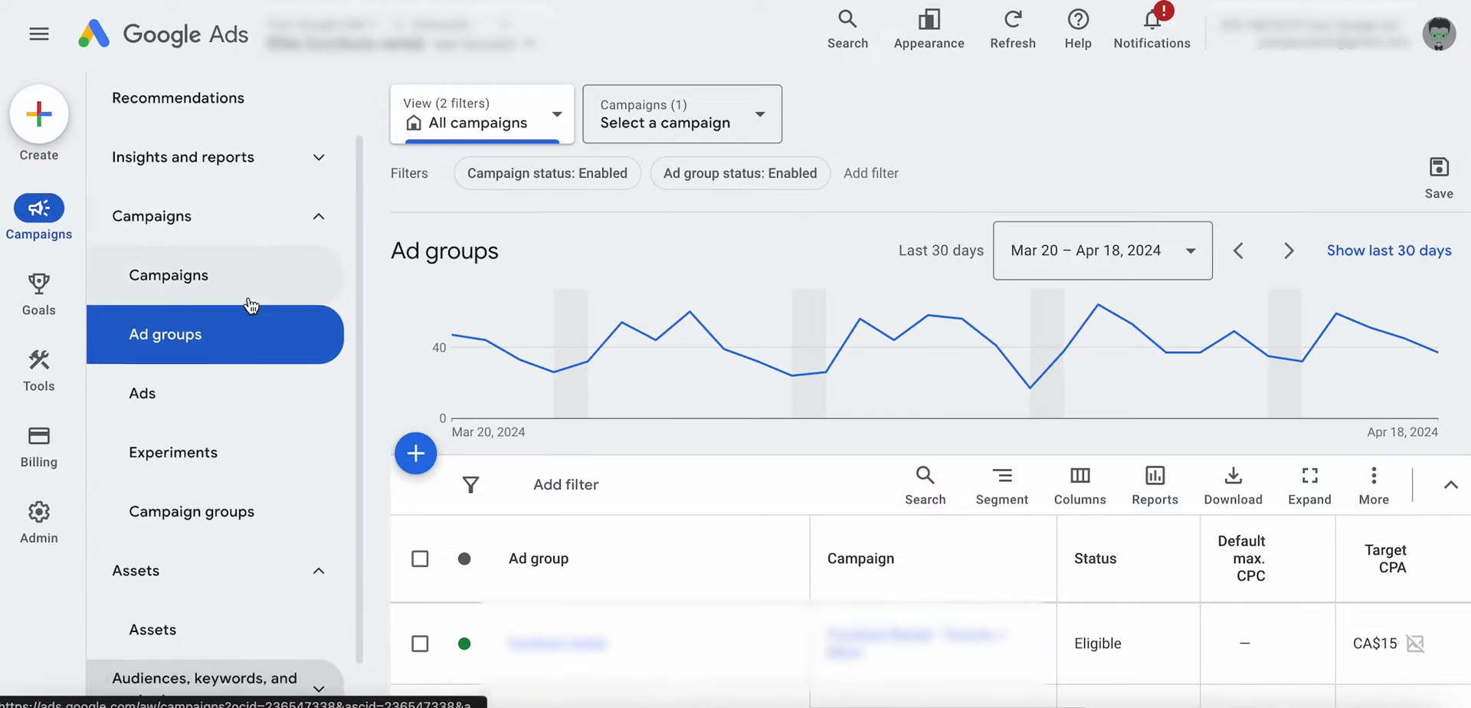
{"action": "scroll", "coordinate": [253, 306], "scroll_direction": "down", "scroll_amount": 1}
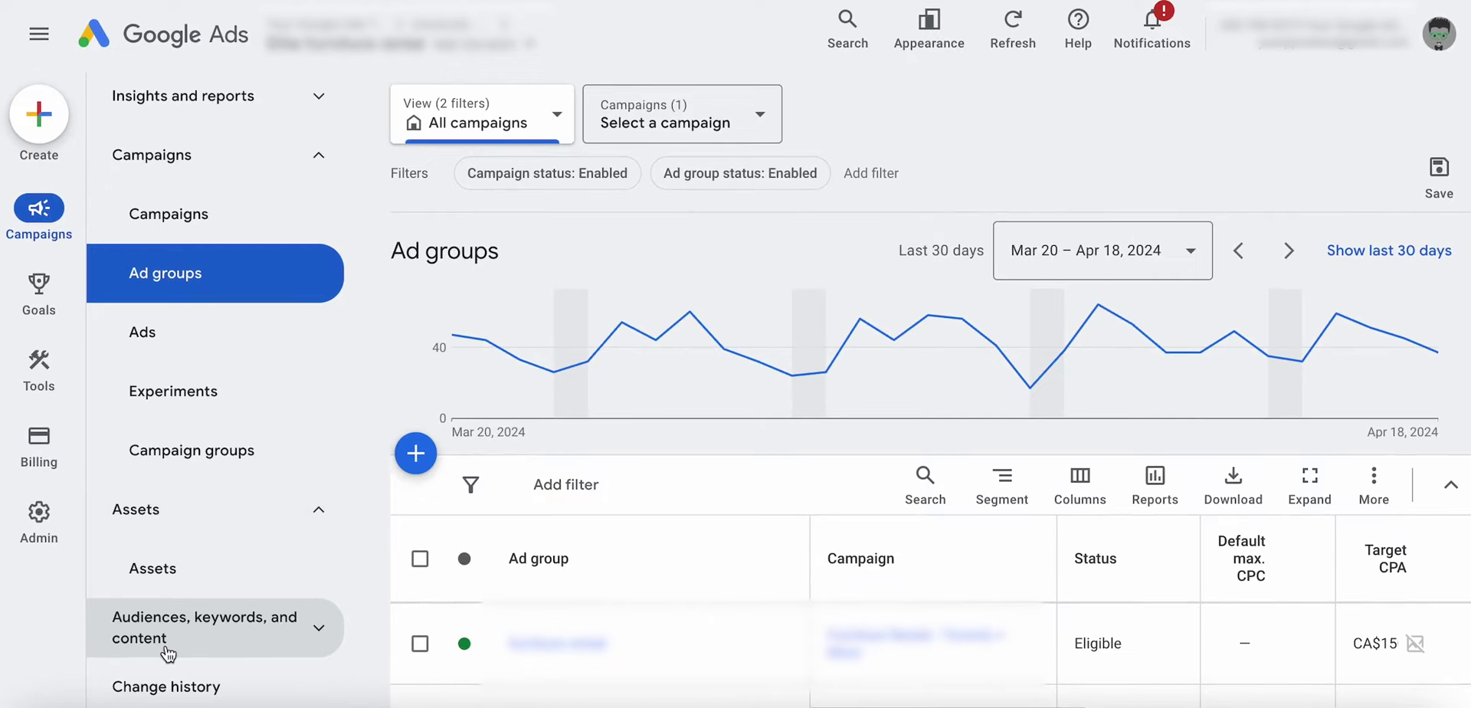
- Open the Search keywords page under Audiences, keywords, and content
{"action": "left_click", "coordinate": [319, 636]}
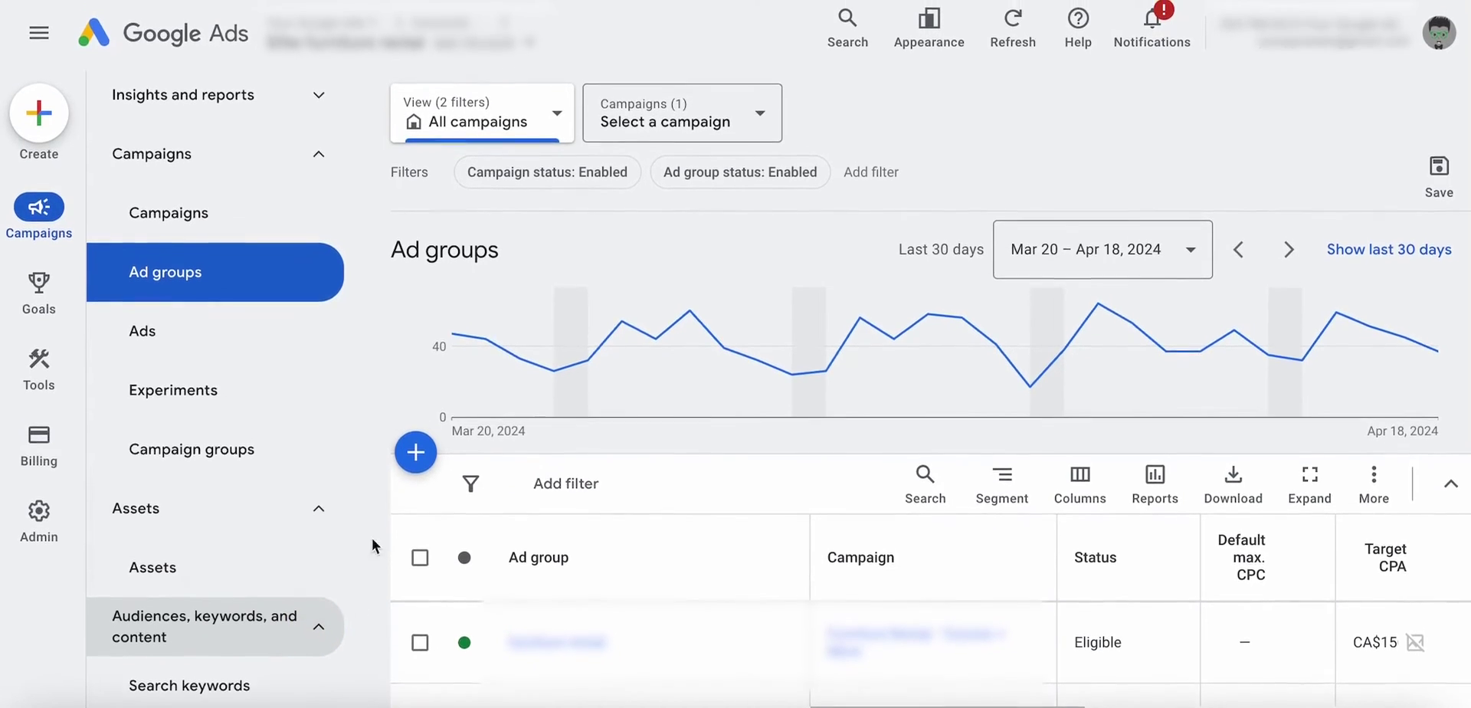
{"action": "scroll", "coordinate": [249, 586], "scroll_direction": "down", "scroll_amount": 1}
{"action": "scroll", "coordinate": [230, 491], "scroll_direction": "down", "scroll_amount": 2}
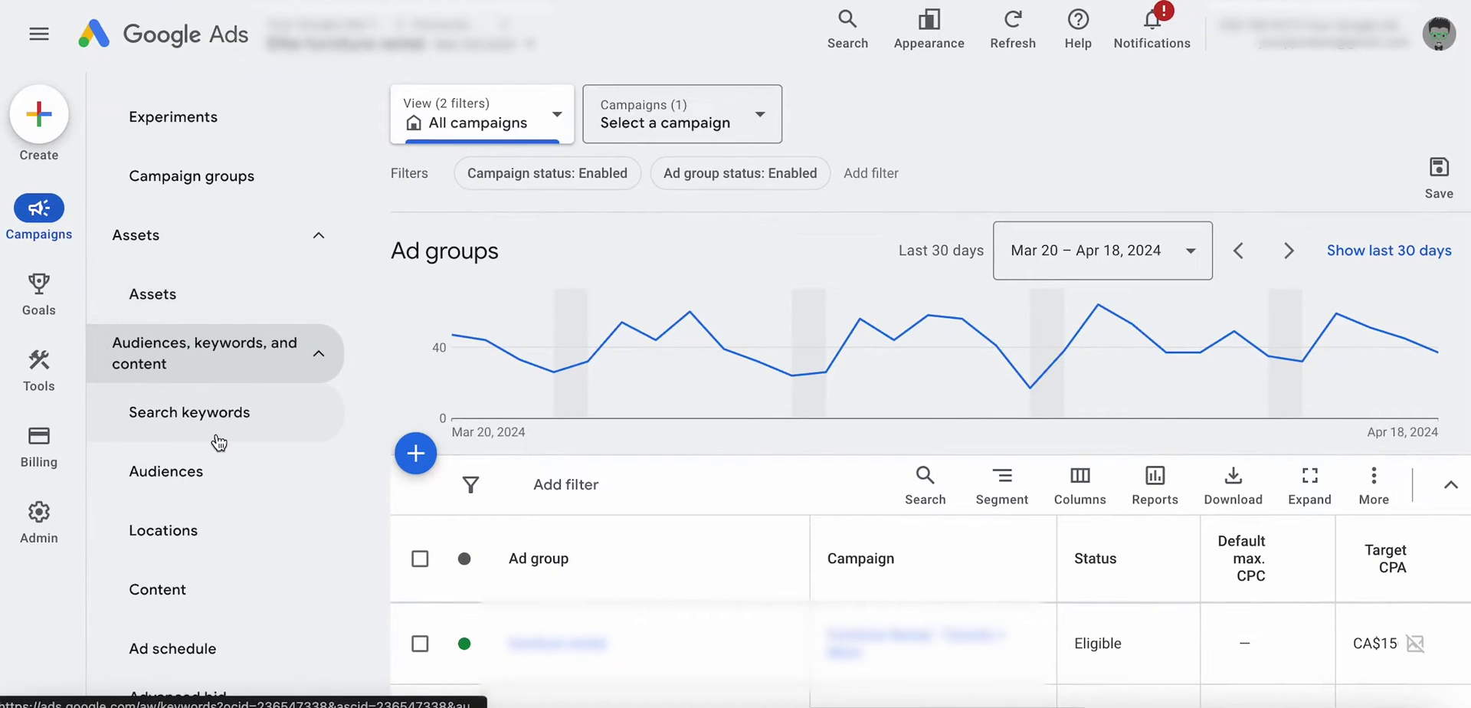
{"action": "scroll", "coordinate": [220, 443], "scroll_direction": "down", "scroll_amount": 1}
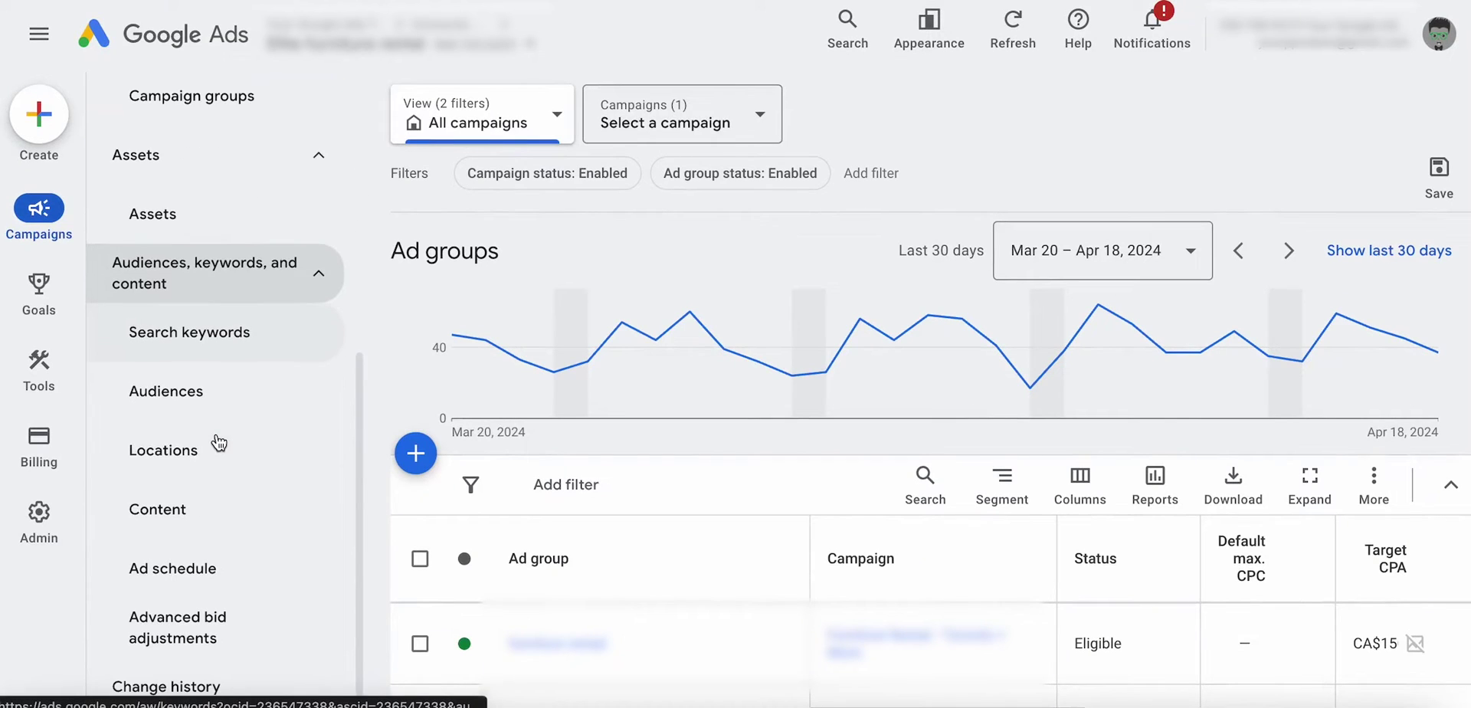
{"action": "left_click", "coordinate": [204, 339]}
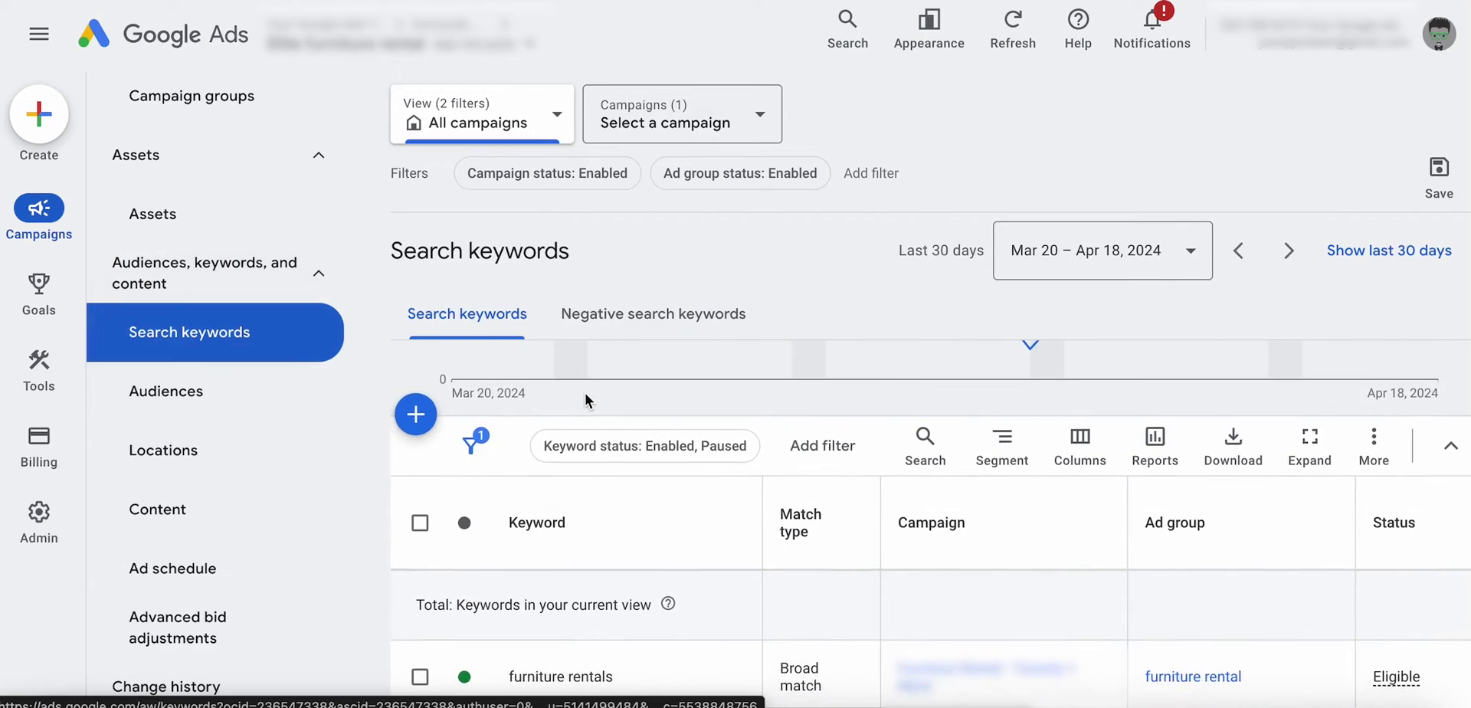
{"action": "scroll", "coordinate": [585, 399], "scroll_direction": "down", "scroll_amount": 1}
{"action": "scroll", "coordinate": [585, 394], "scroll_direction": "down", "scroll_amount": 1}
{"action": "scroll", "coordinate": [585, 393], "scroll_direction": "up", "scroll_amount": 3}
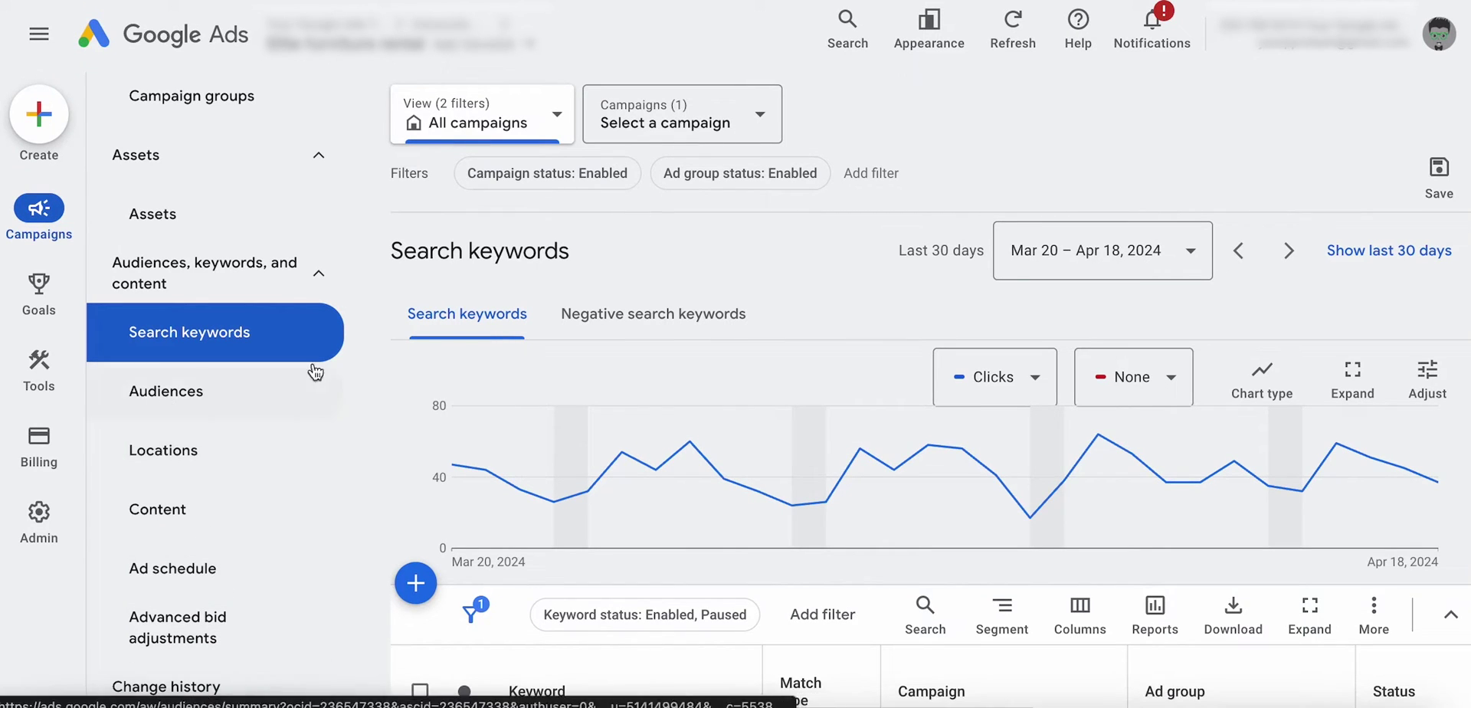
- Collapse the Audiences, keywords, and content section and the Assets section
{"action": "left_click", "coordinate": [318, 281]}
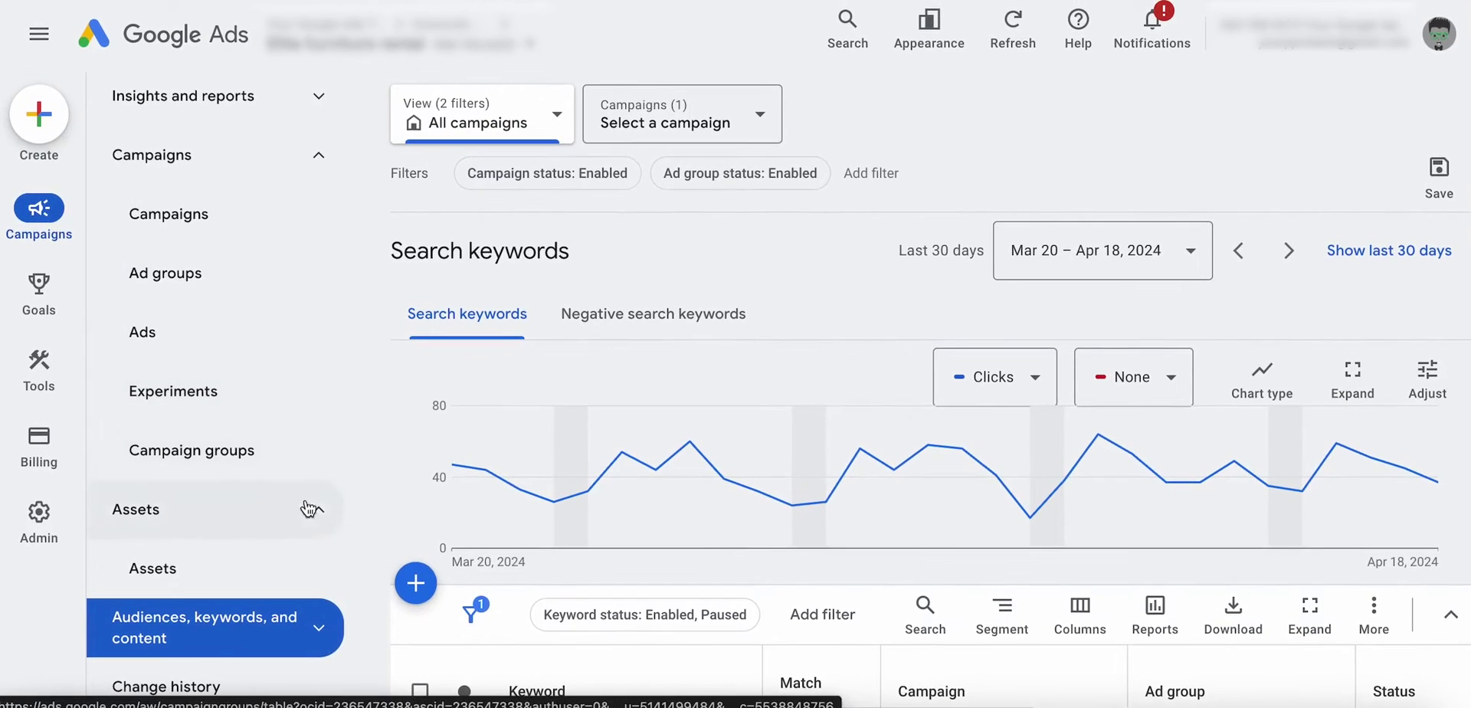
{"action": "left_click", "coordinate": [307, 507]}
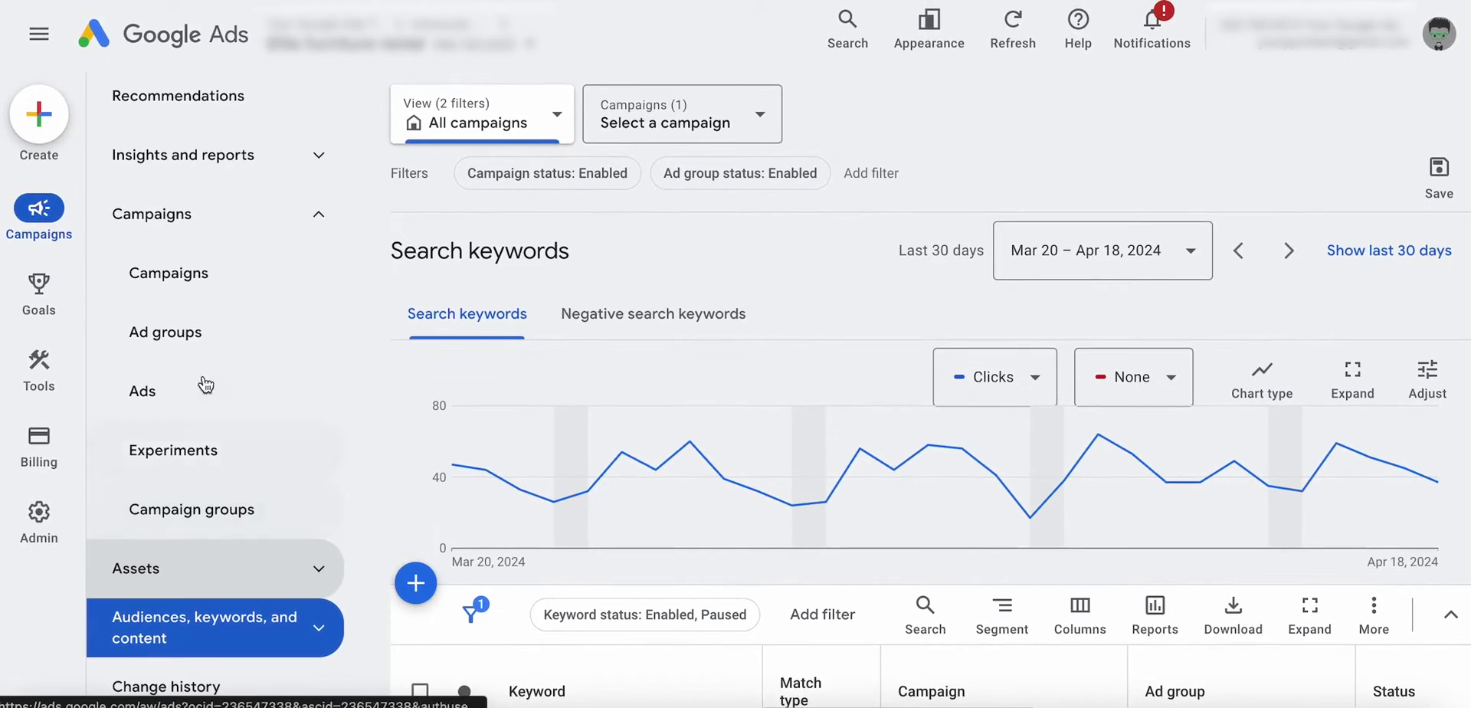
{"action": "mouse_move", "coordinate": [50, 374]}
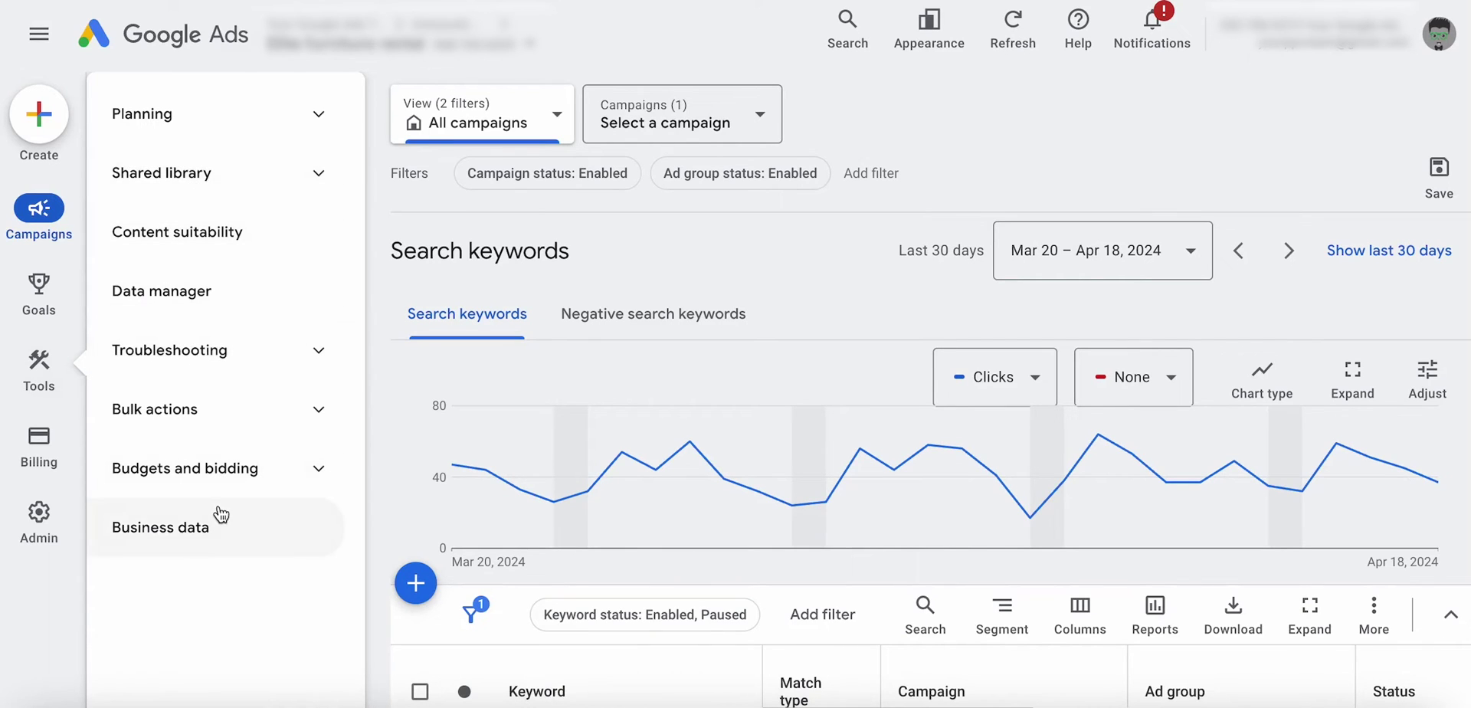
- Preview the Billing, Admin, Goals and Campaigns menus, then scroll the navigation list to the top
{"action": "mouse_move", "coordinate": [47, 453]}
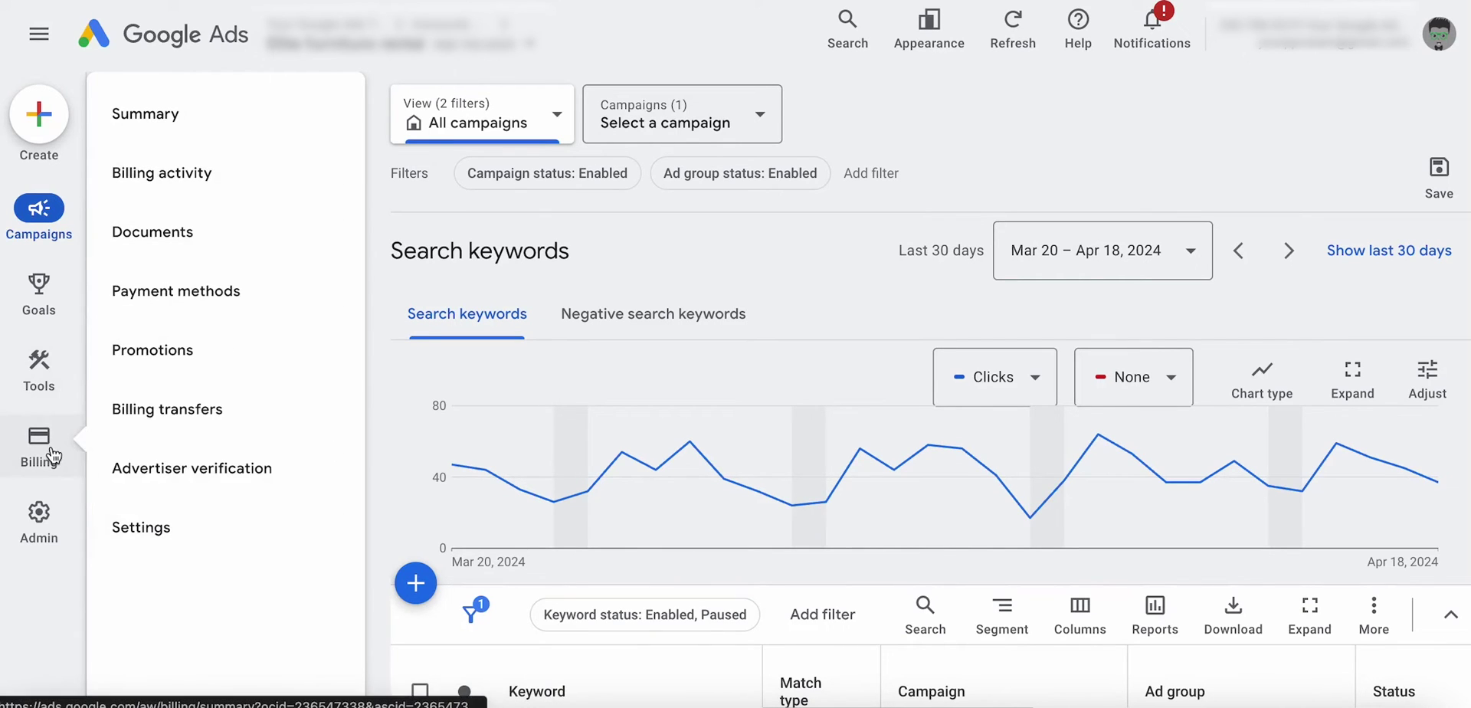
{"action": "mouse_move", "coordinate": [43, 524]}
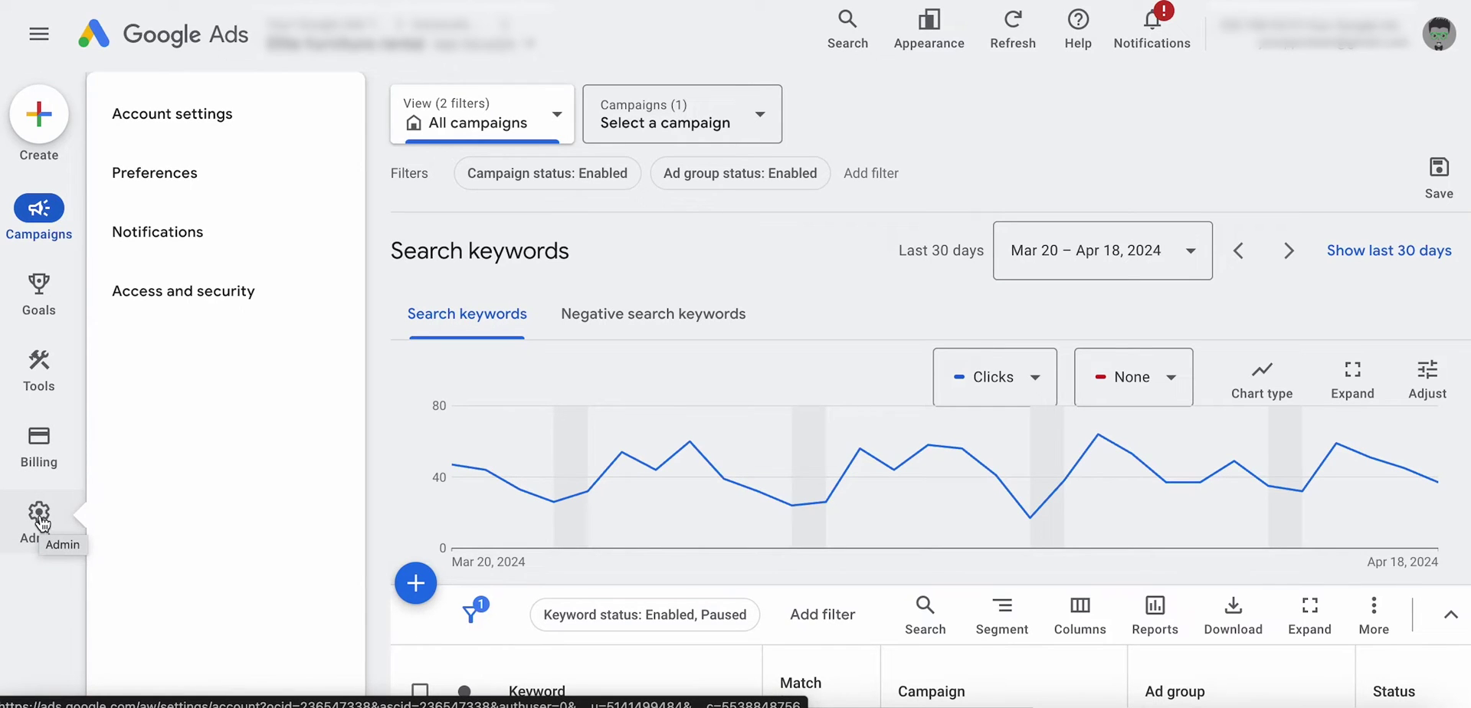
{"action": "mouse_move", "coordinate": [45, 221]}
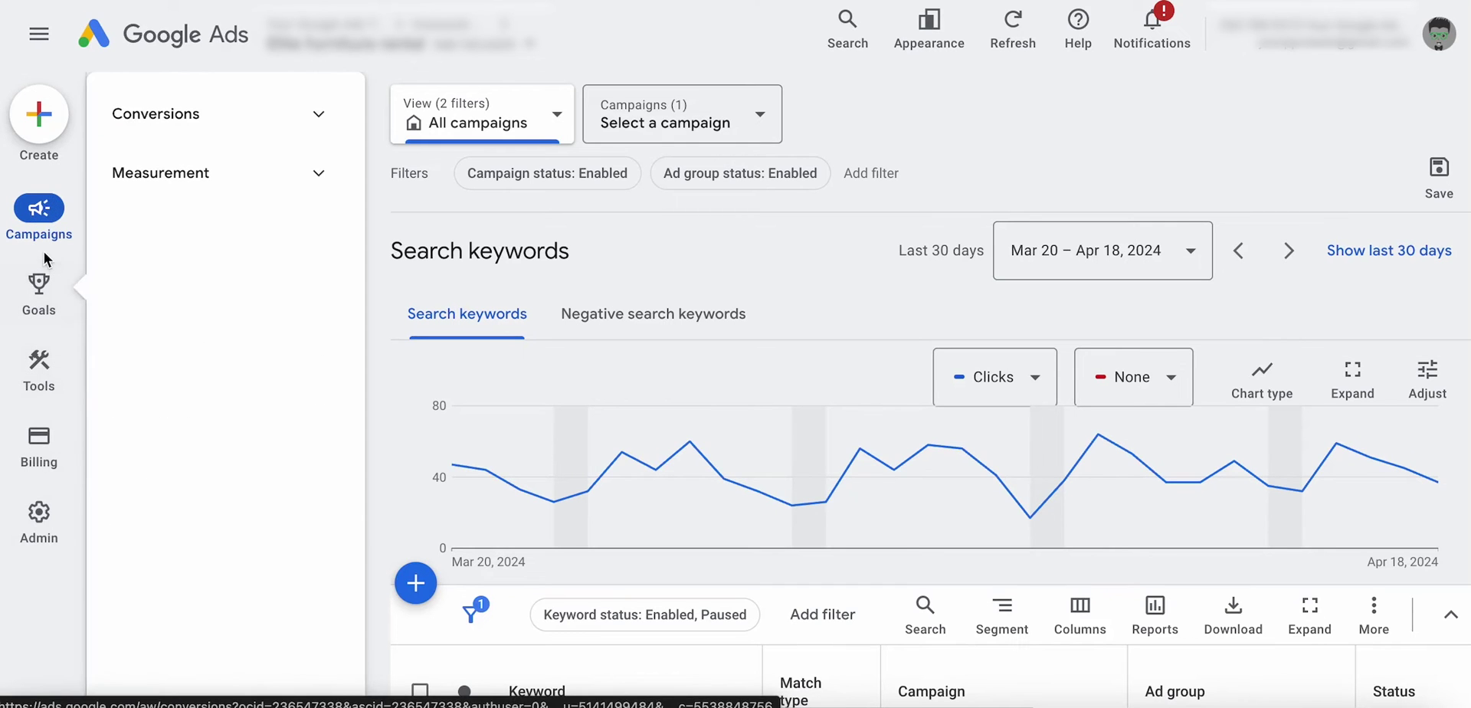
{"action": "scroll", "coordinate": [253, 317], "scroll_direction": "up", "scroll_amount": 2}
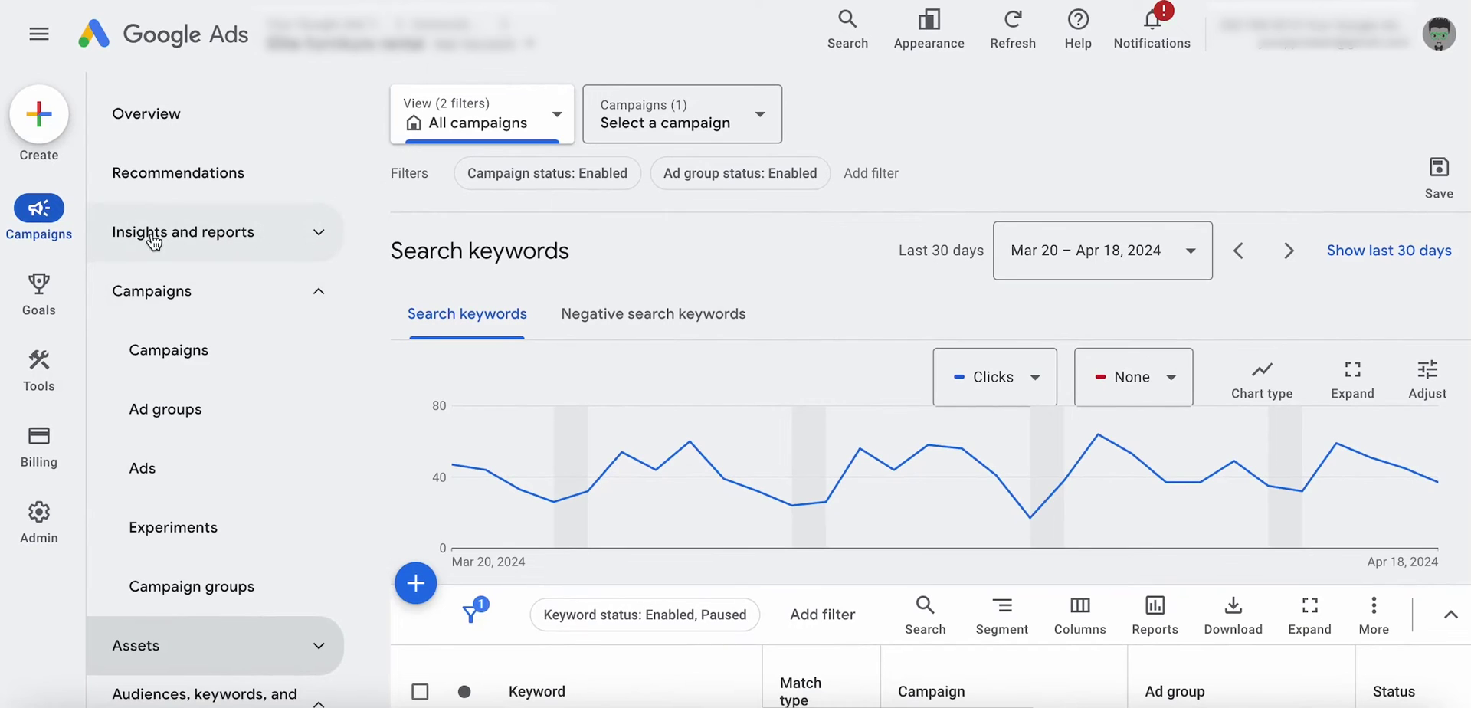
- Expand Insights and reports, then check the Appearance options without changing spacing
{"action": "left_click", "coordinate": [314, 235]}
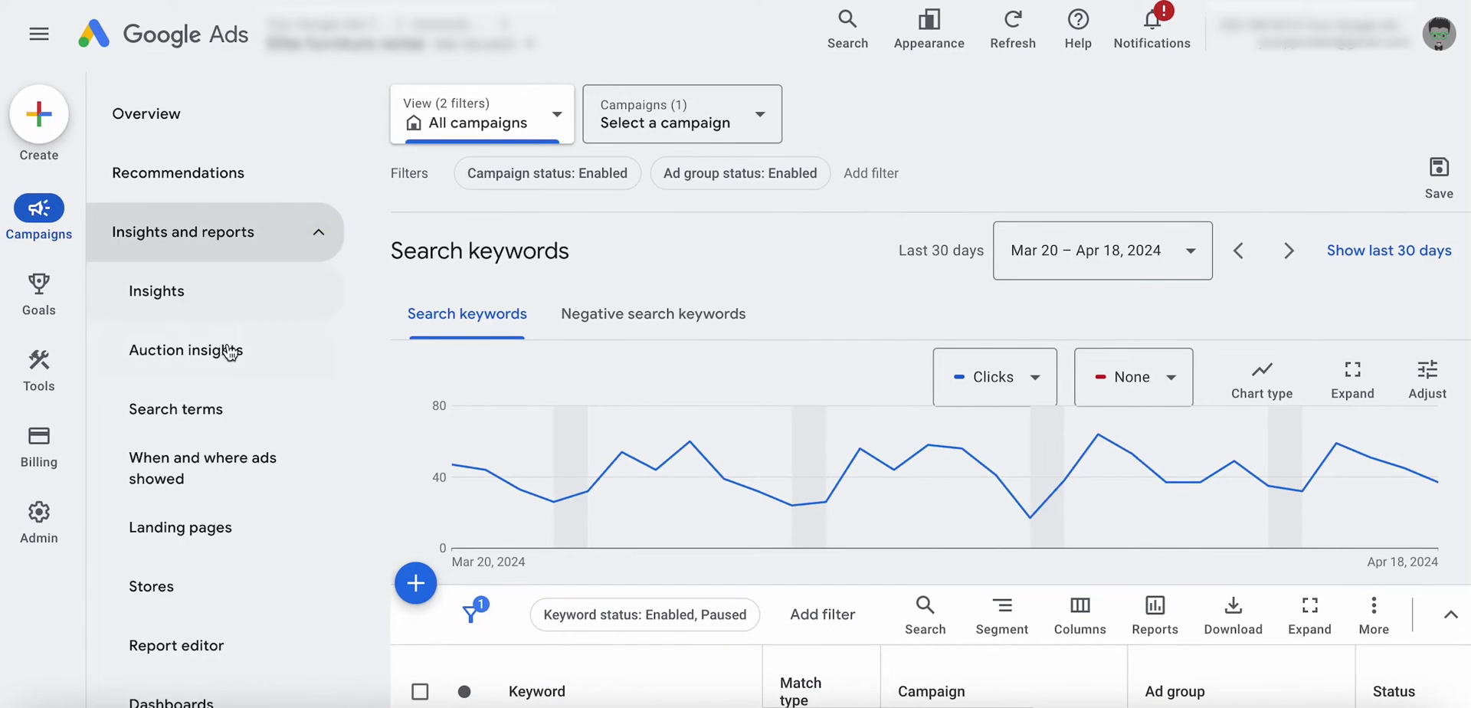
{"action": "scroll", "coordinate": [233, 354], "scroll_direction": "down", "scroll_amount": 1}
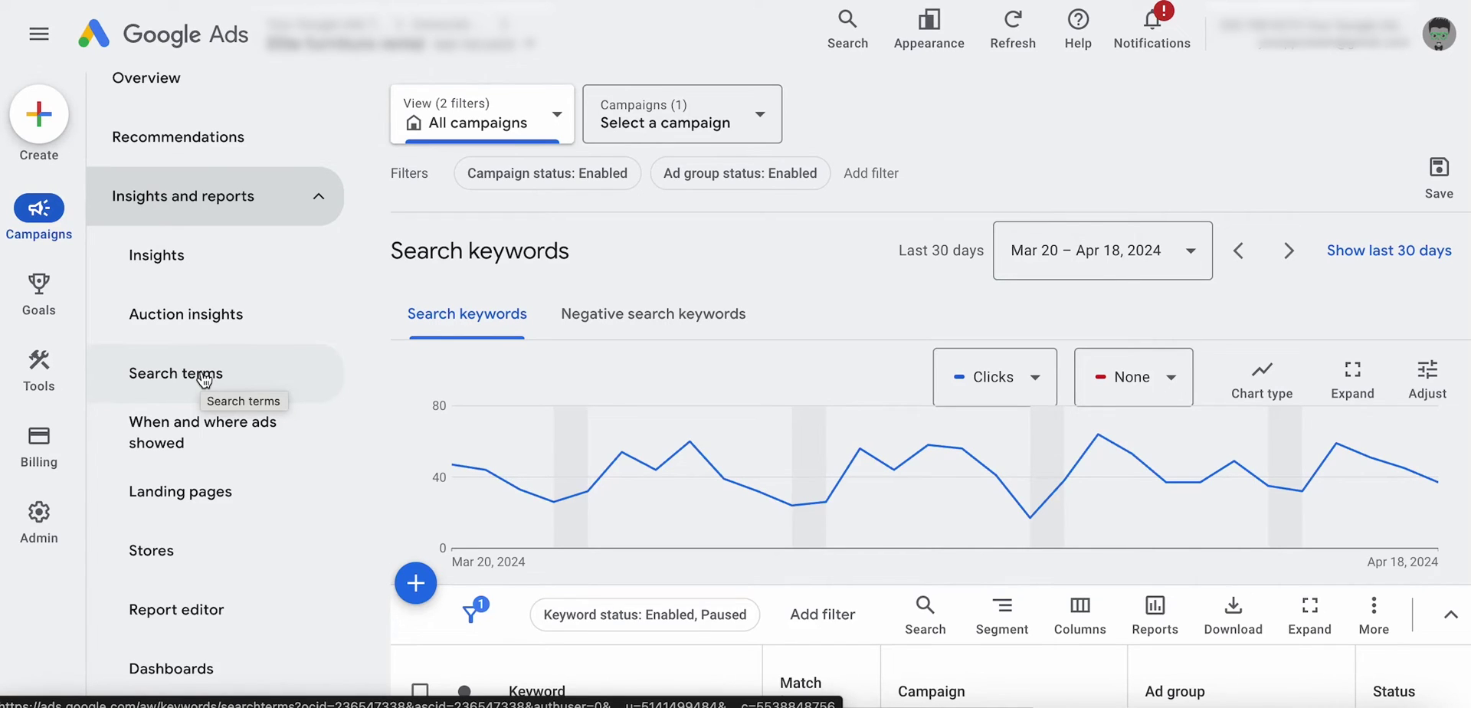
{"action": "left_click", "coordinate": [941, 35]}
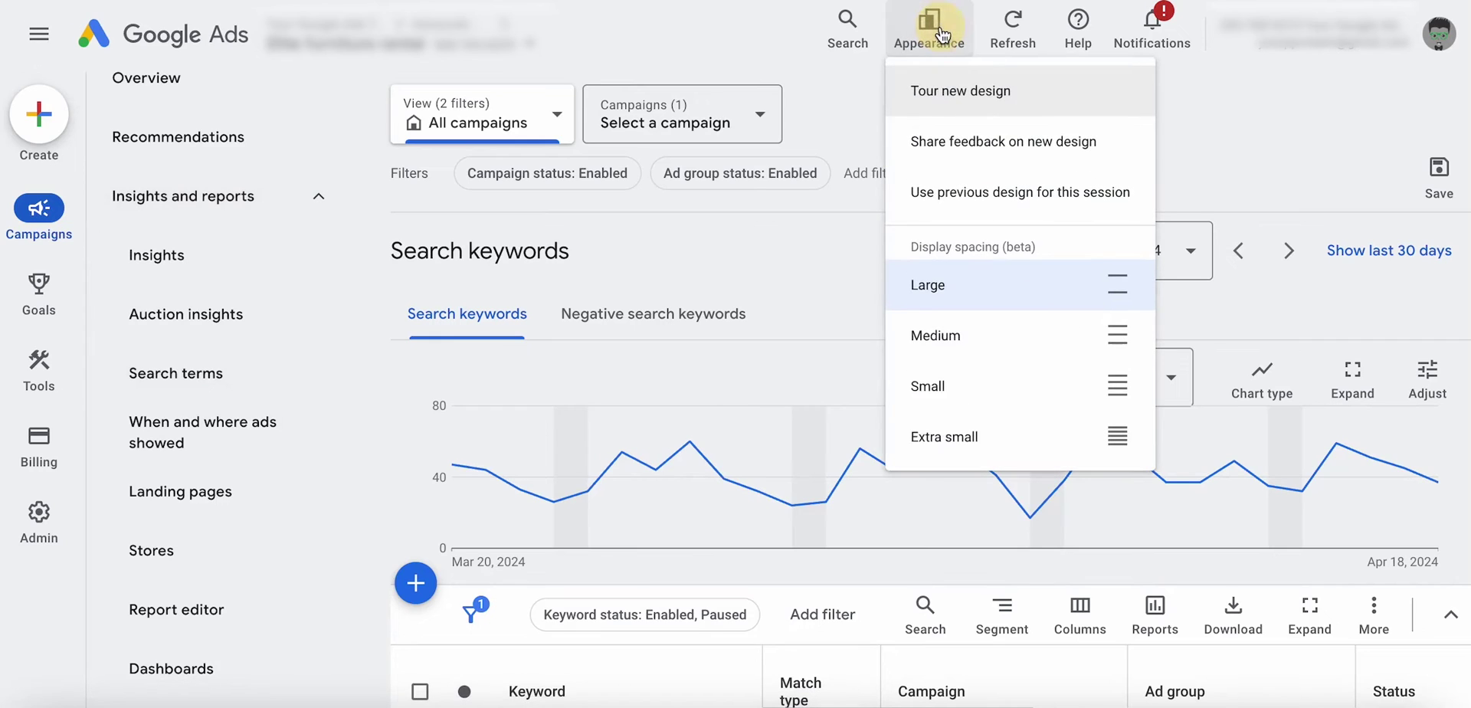
{"action": "left_click", "coordinate": [858, 105]}
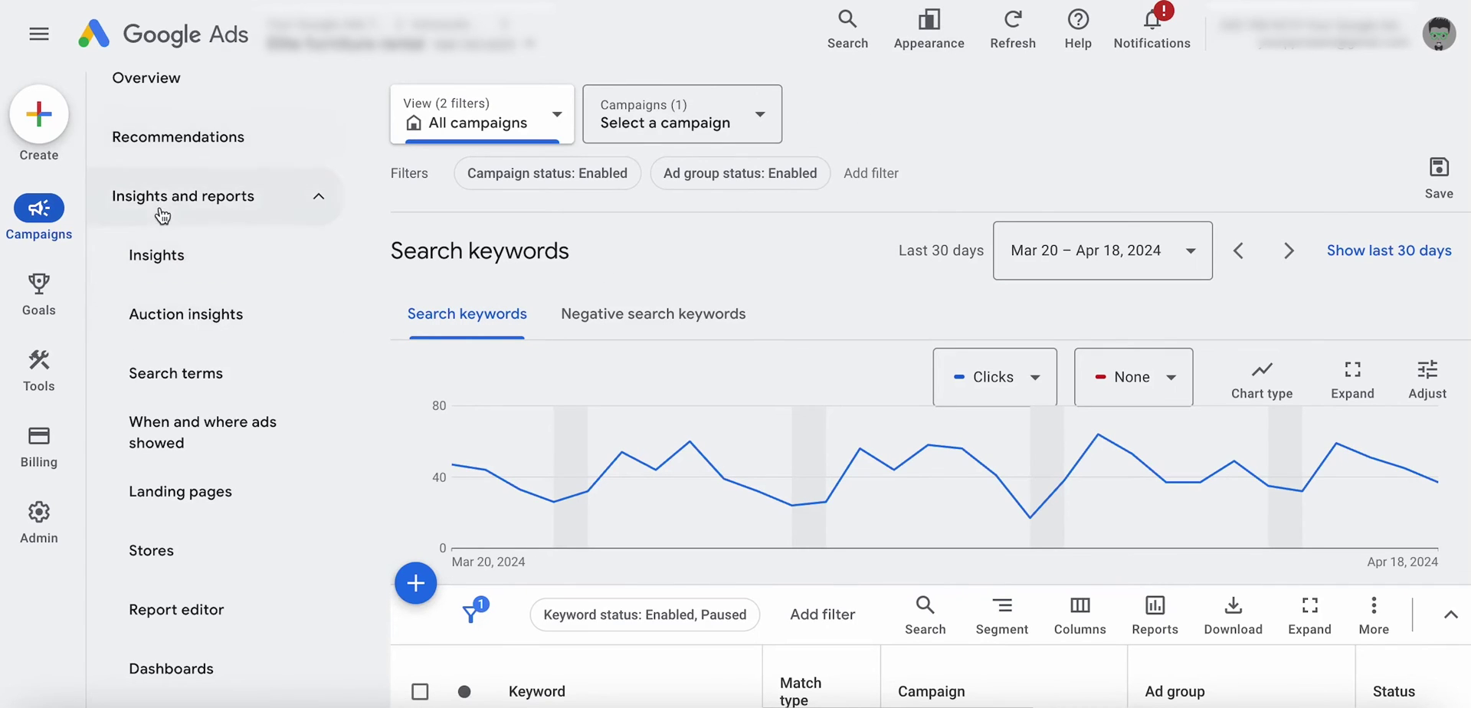
{"action": "scroll", "coordinate": [160, 214], "scroll_direction": "up", "scroll_amount": 1}
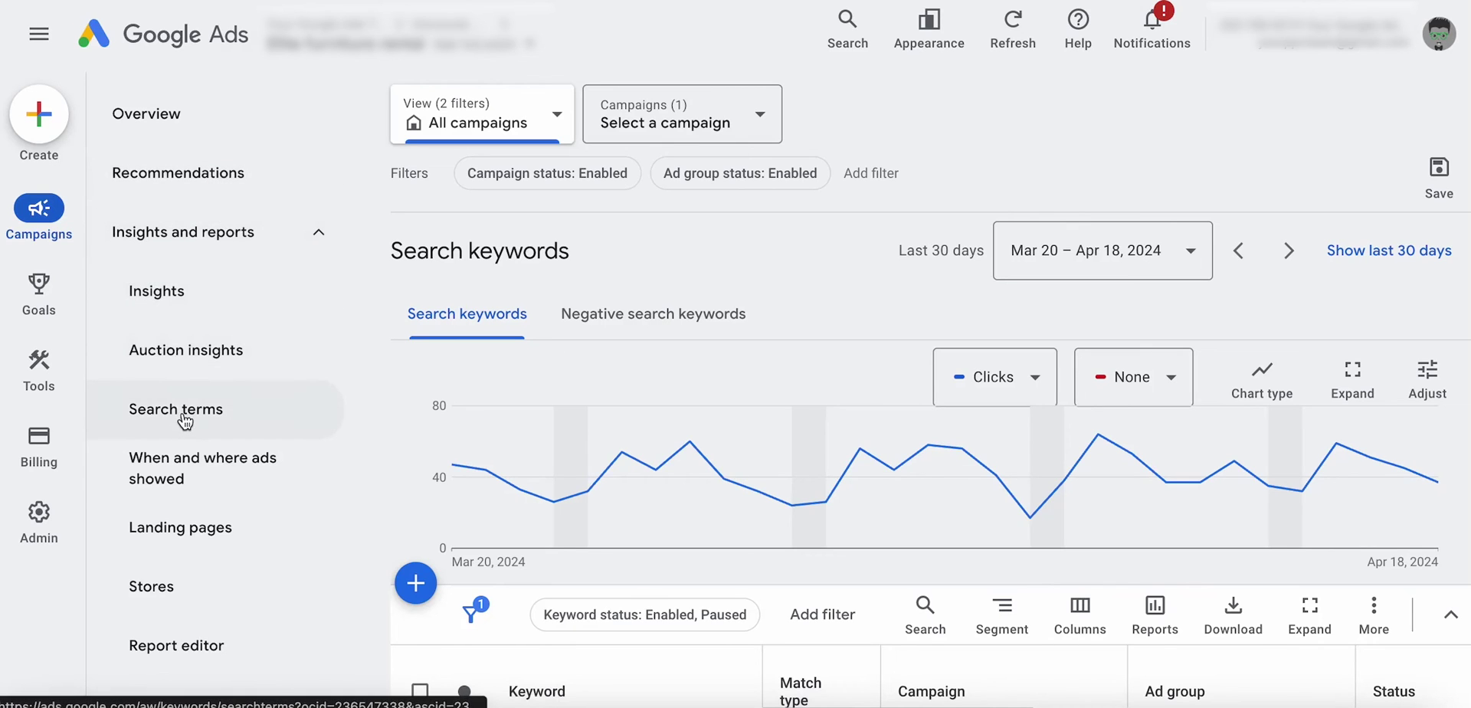
{"action": "scroll", "coordinate": [285, 421], "scroll_direction": "down", "scroll_amount": 1}
{"action": "scroll", "coordinate": [287, 421], "scroll_direction": "down", "scroll_amount": 1}
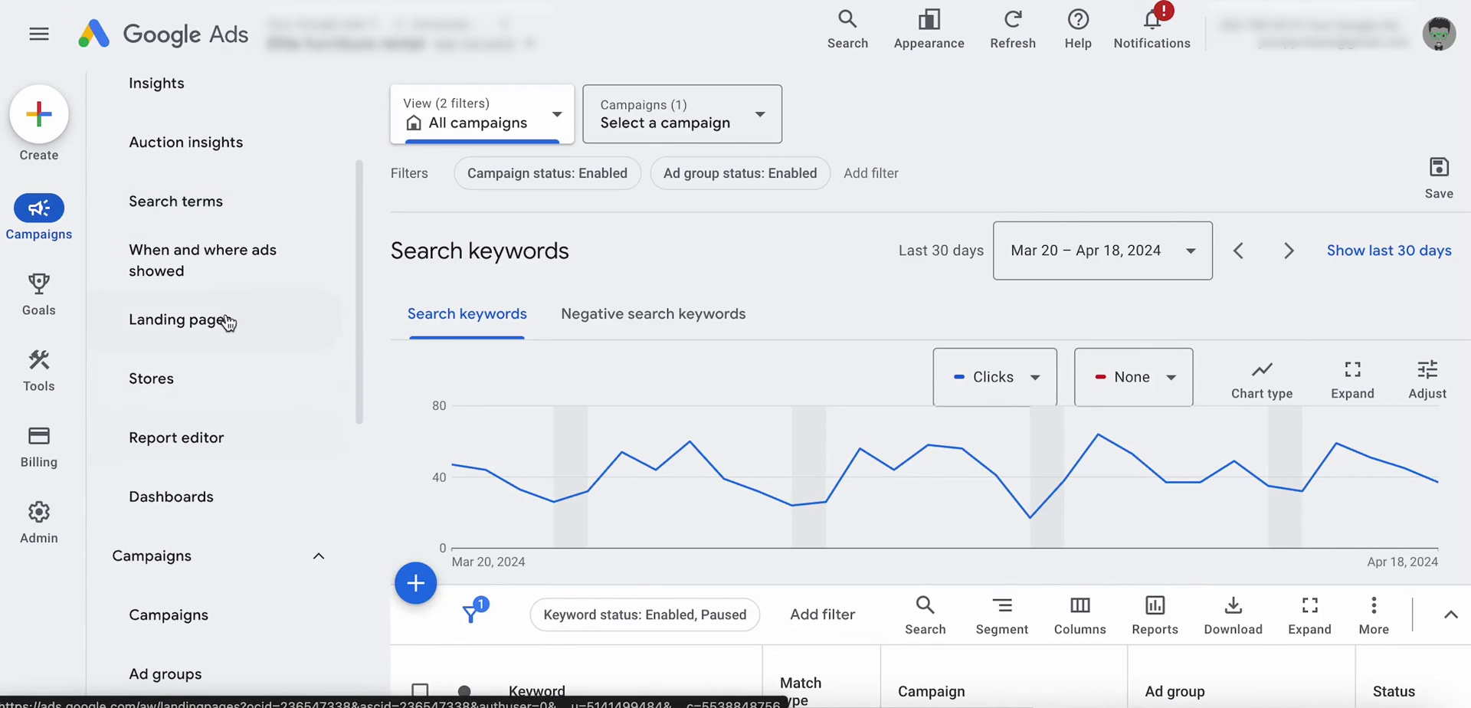
{"action": "scroll", "coordinate": [226, 324], "scroll_direction": "down", "scroll_amount": 2}
{"action": "scroll", "coordinate": [268, 322], "scroll_direction": "down", "scroll_amount": 3}
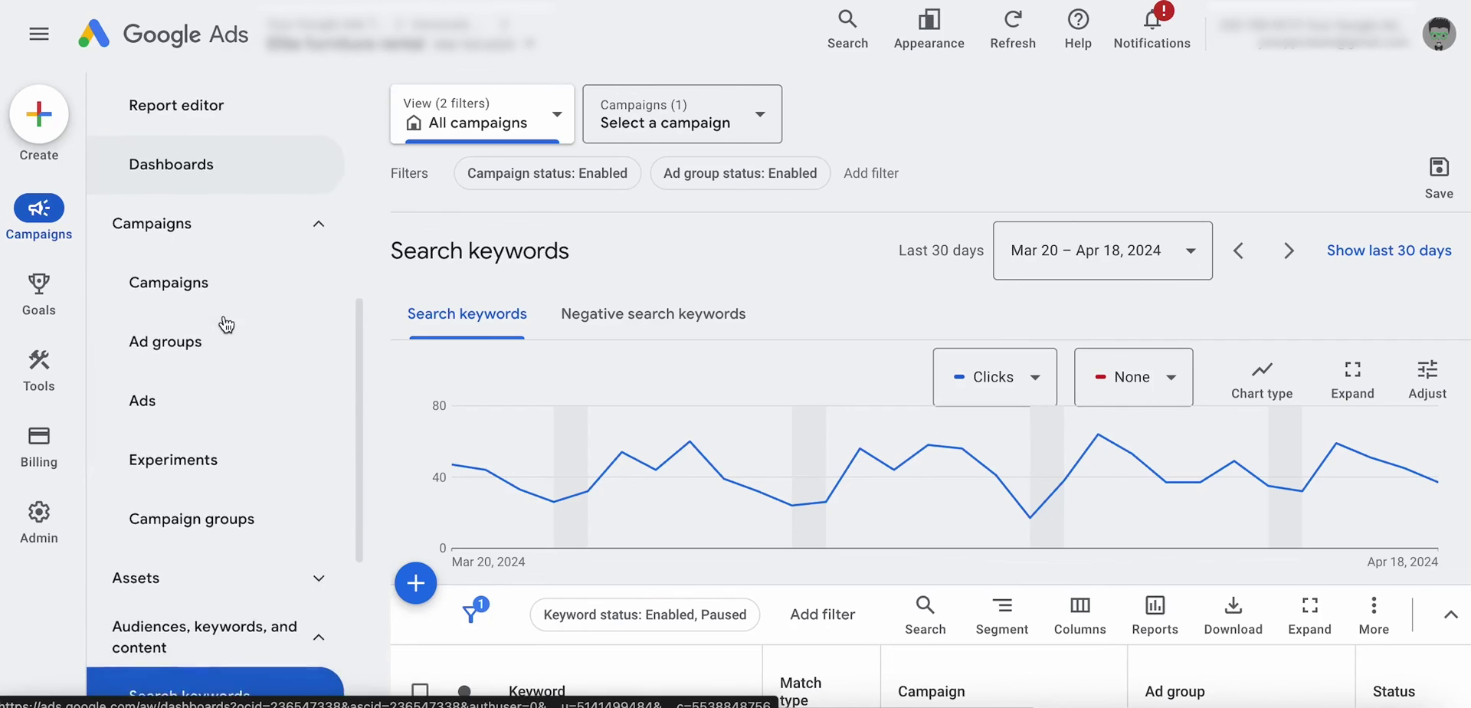